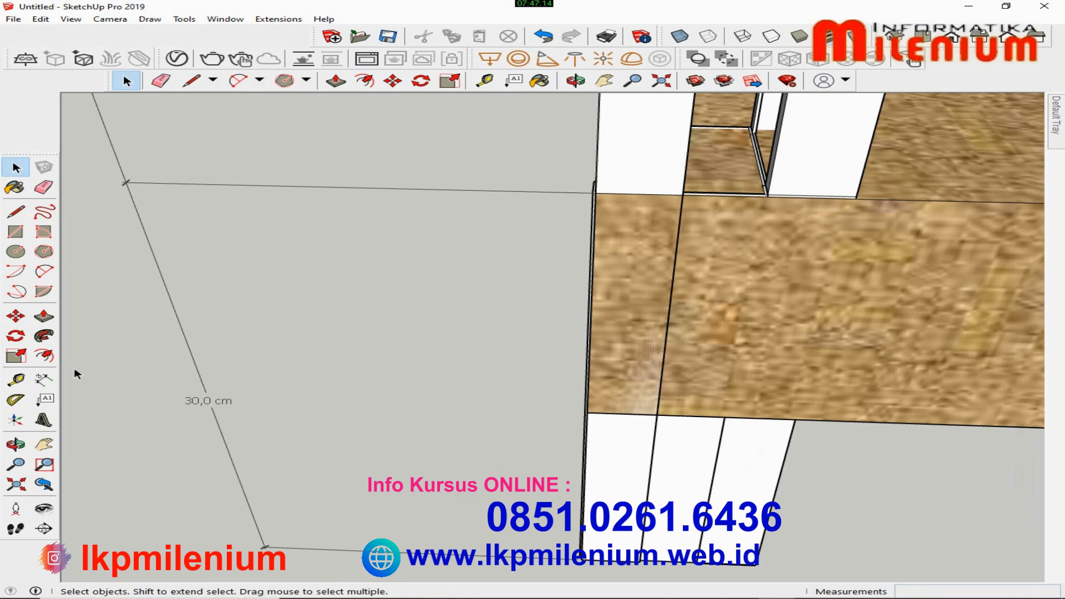
# - Select the 30 cm connector plate group at the base of the upright profiles
pyautogui.click(15, 444)
pyautogui.moveTo(655, 238); pyautogui.dragTo(396, 244)
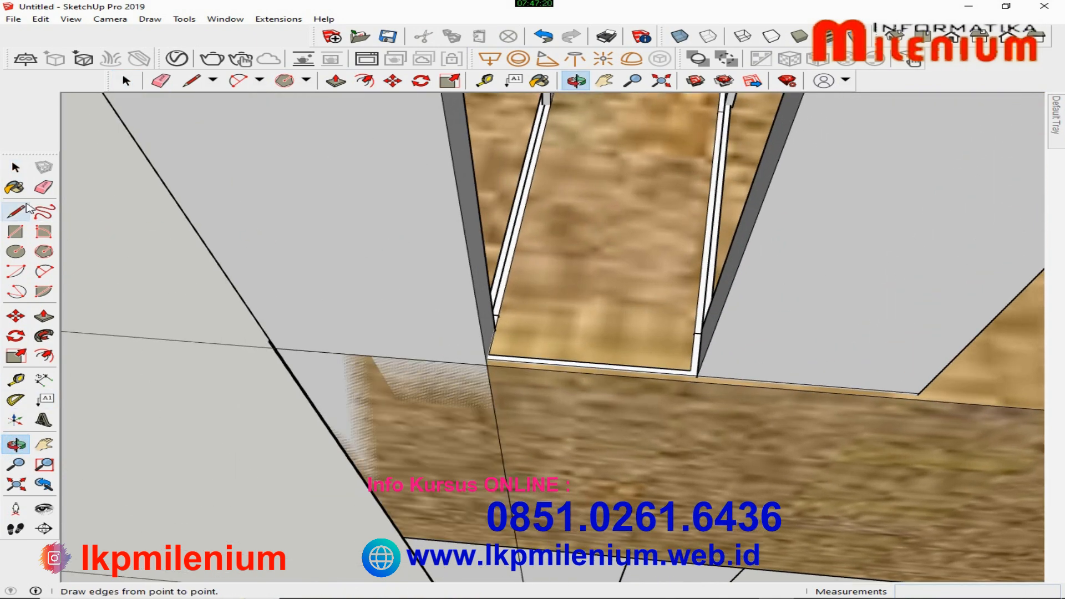
pyautogui.click(15, 167)
pyautogui.doubleClick(606, 368)
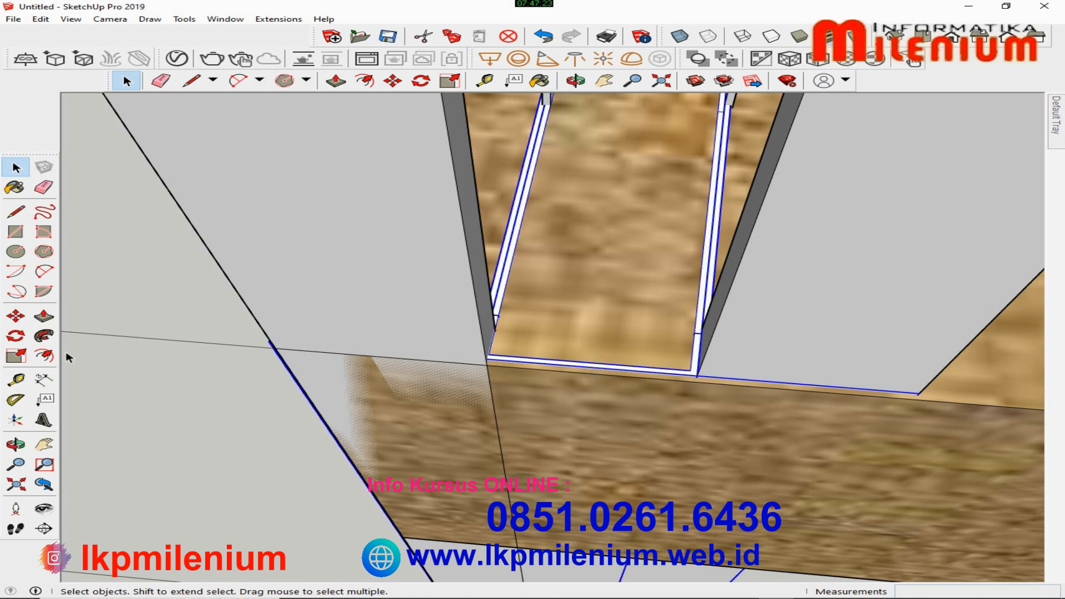
pyautogui.press('m')
pyautogui.click(691, 379)
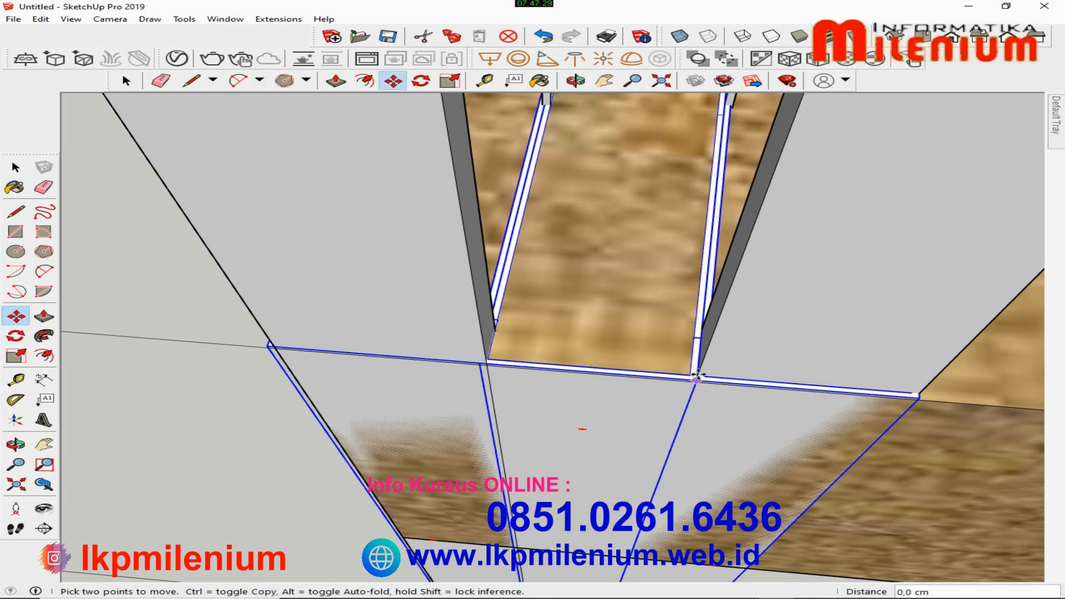
pyautogui.click(697, 376)
# - Move the connector plate group about 0.2 cm so its top outer corner meets the corner of the adjoining upright
pyautogui.click(16, 444)
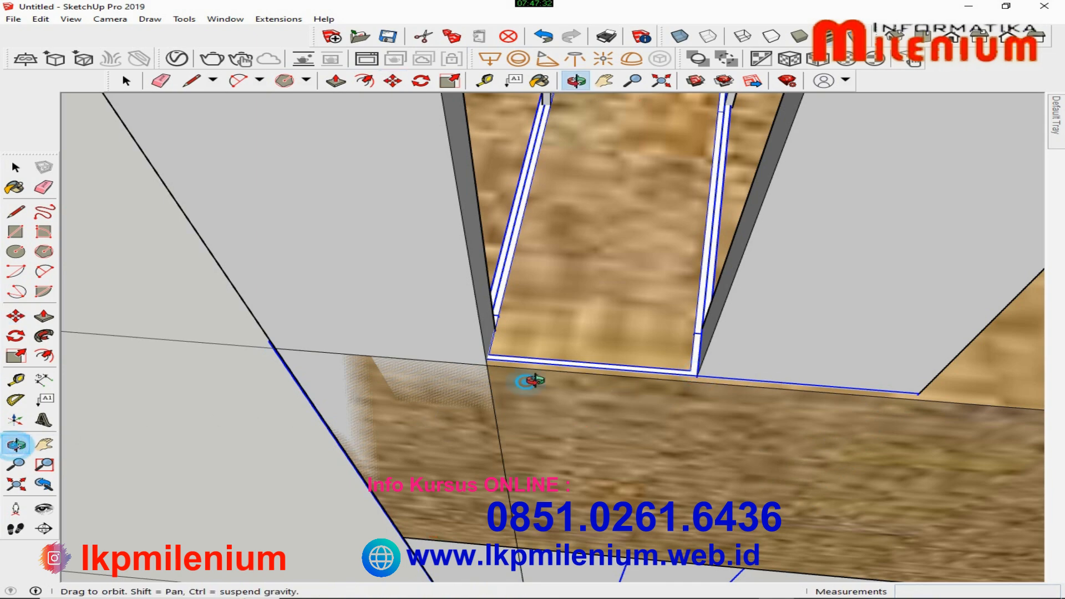
pyautogui.moveTo(518, 375); pyautogui.dragTo(673, 351)
pyautogui.moveTo(517, 428); pyautogui.dragTo(379, 393)
pyautogui.click(15, 317)
pyautogui.scroll(5, 400, 387)
pyautogui.click(347, 359)
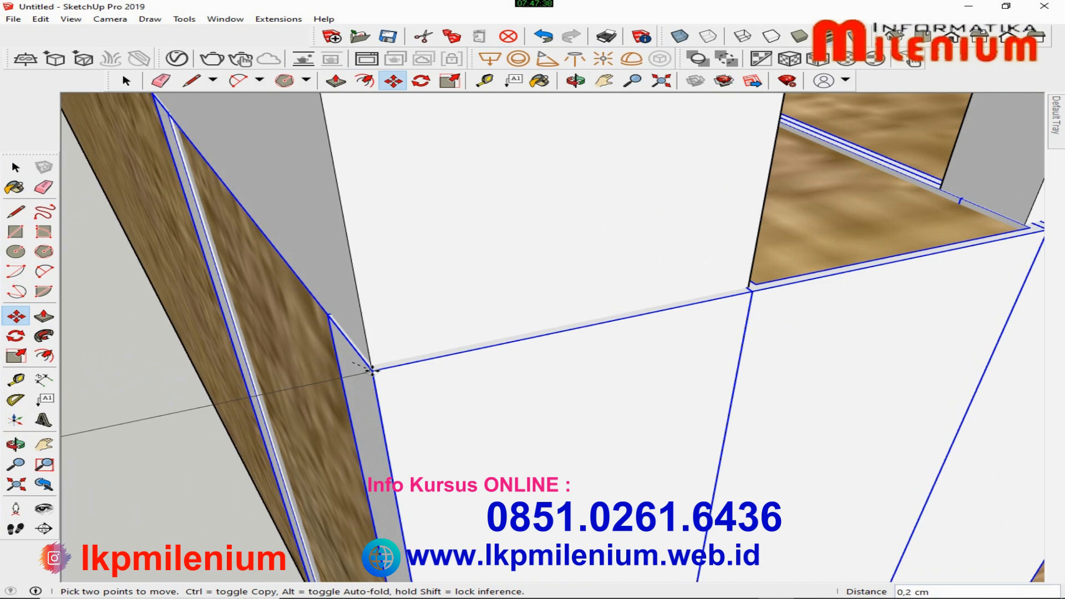
pyautogui.click(372, 368)
pyautogui.scroll(-3, 373, 369)
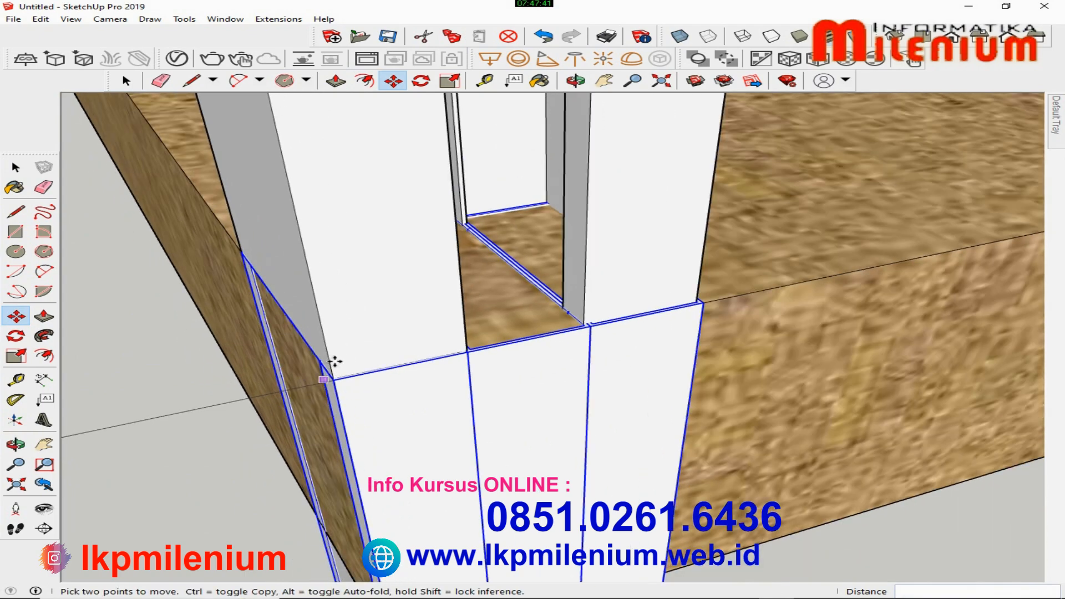
# - Move the upright profile beside the opening about 0.1 cm onto the matching top edge point of the connector plate
pyautogui.click(16, 167)
pyautogui.click(620, 294)
pyautogui.scroll(3, 573, 303)
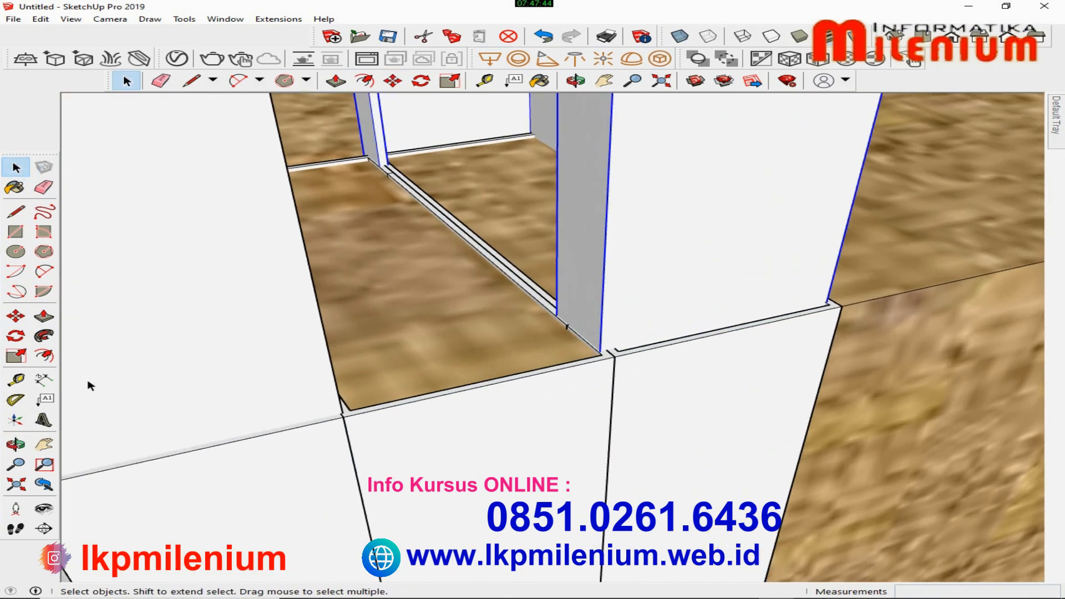
pyautogui.click(16, 316)
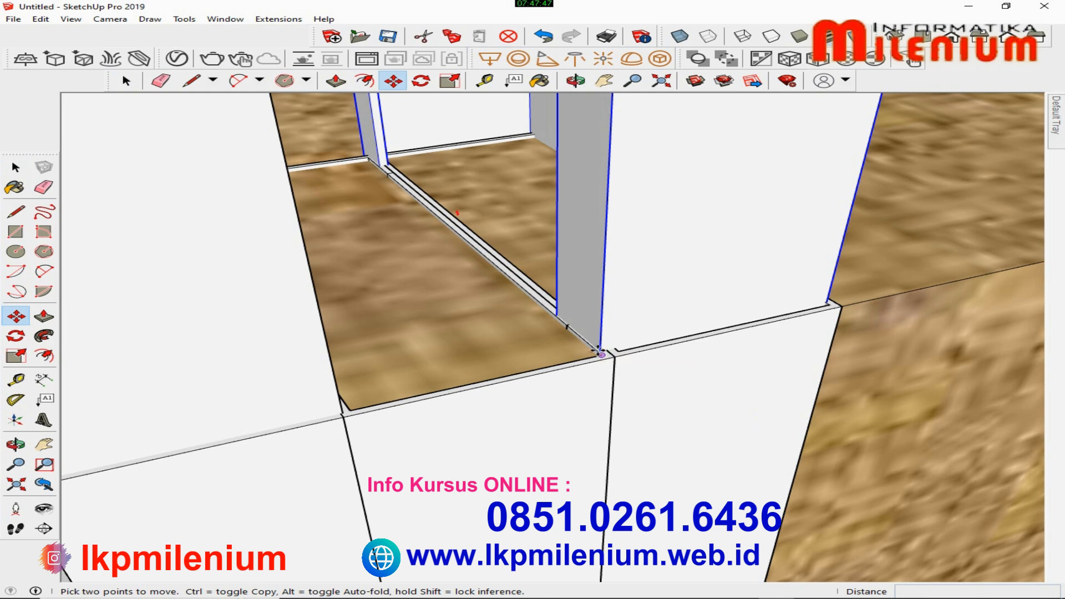
pyautogui.scroll(2, 601, 353)
pyautogui.scroll(-1, 607, 308)
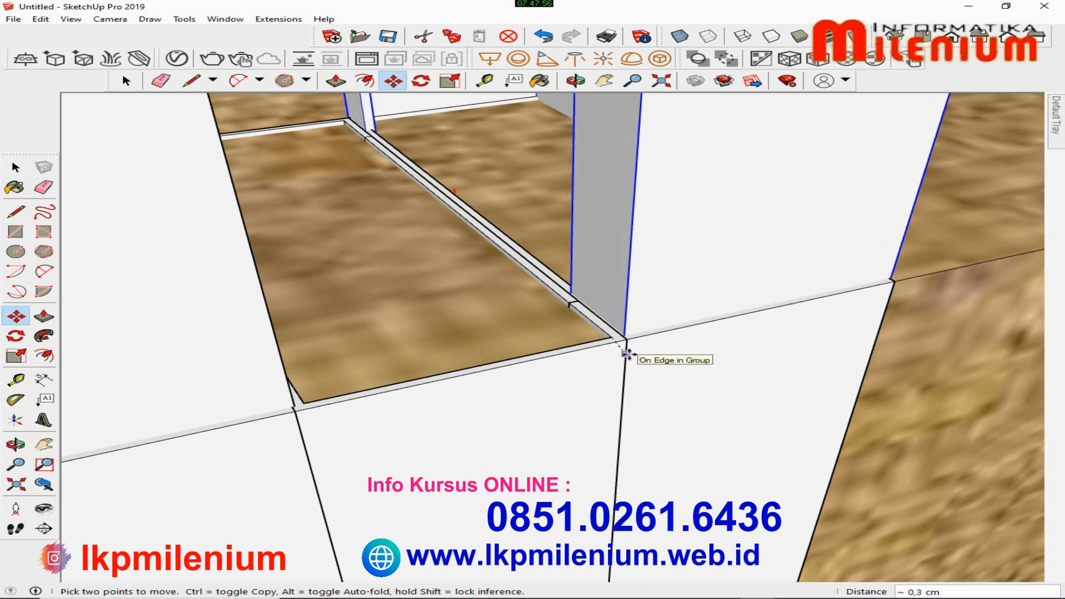
pyautogui.scroll(3, 848, 305)
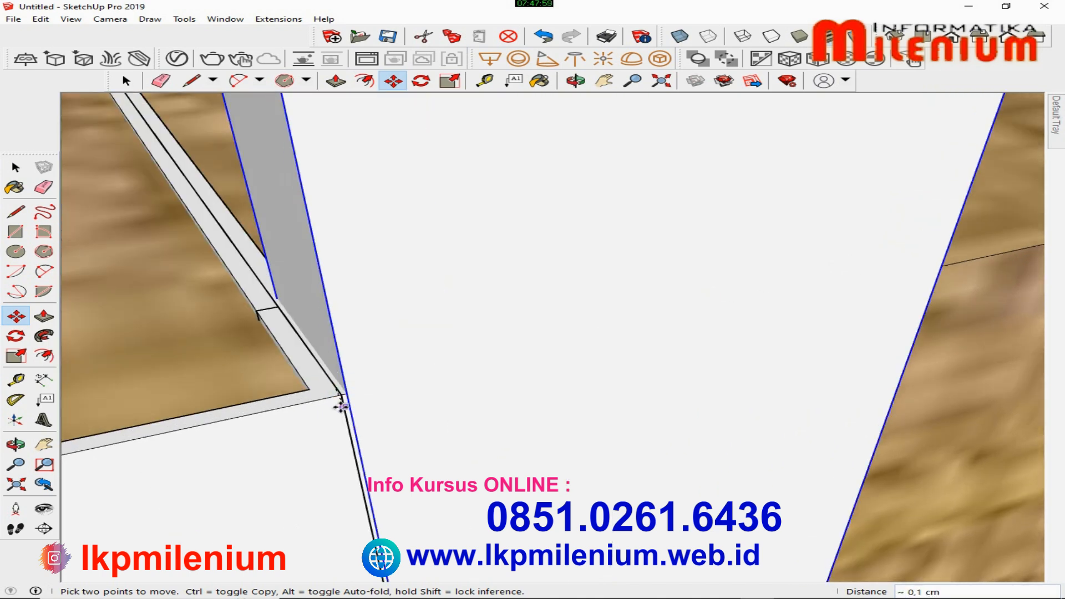
pyautogui.click(365, 396)
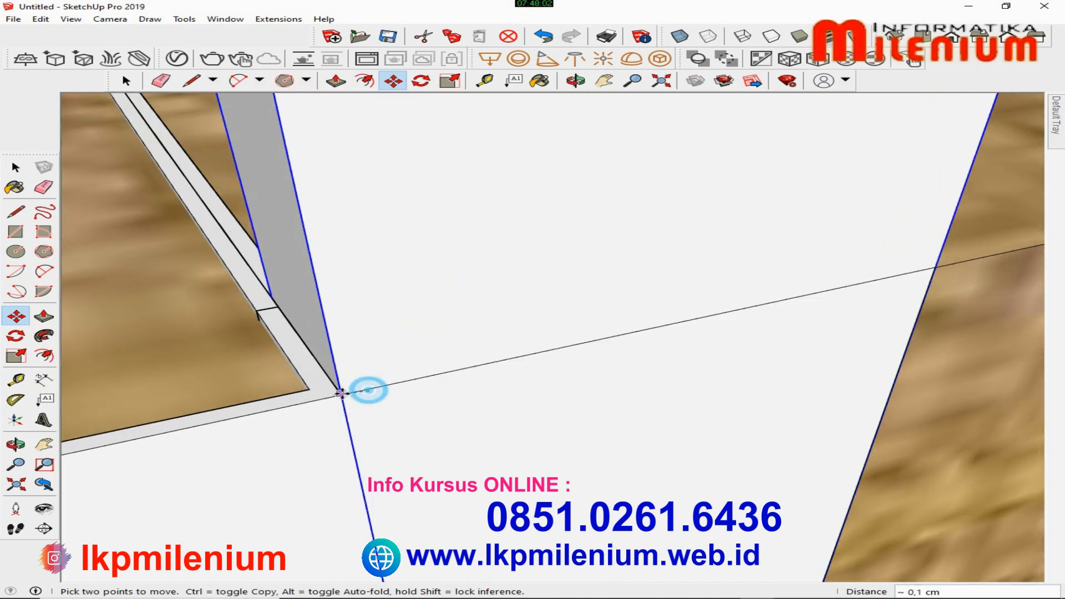
pyautogui.scroll(-10, 479, 223)
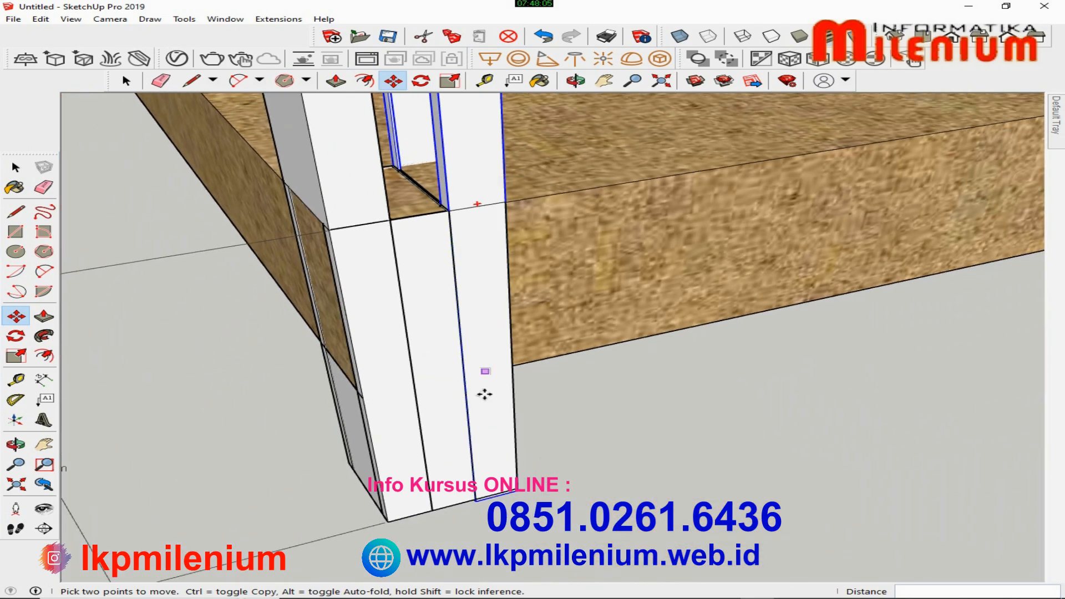
# - Move the upright profile vertically so its bottom corner is flush with the connector plate's bottom edge
pyautogui.click(12, 445)
pyautogui.moveTo(456, 506); pyautogui.dragTo(436, 520)
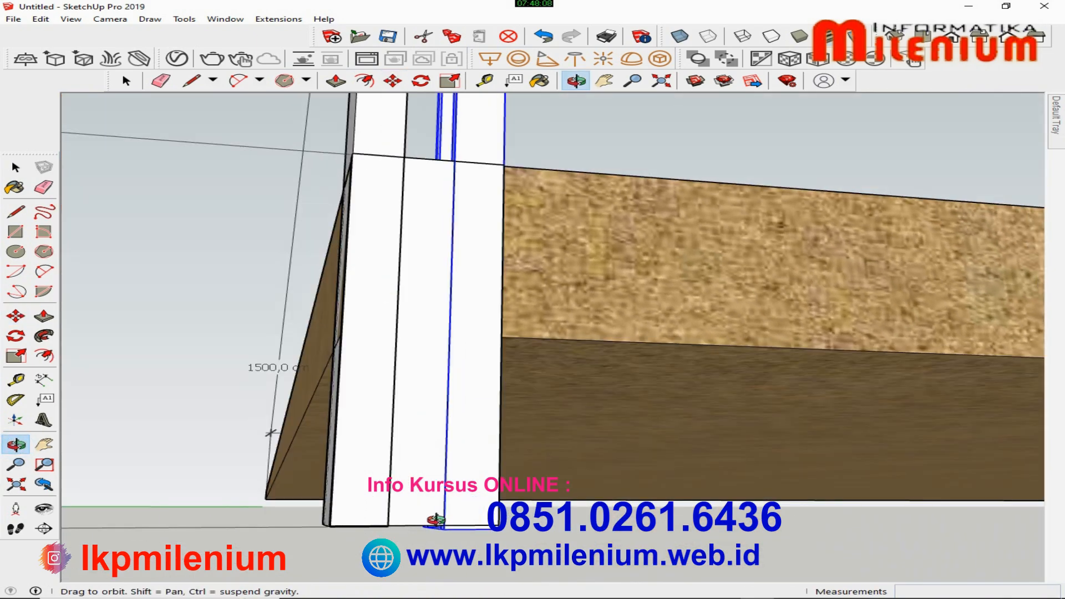
pyautogui.scroll(3, 436, 519)
pyautogui.scroll(2, 435, 518)
pyautogui.click(15, 315)
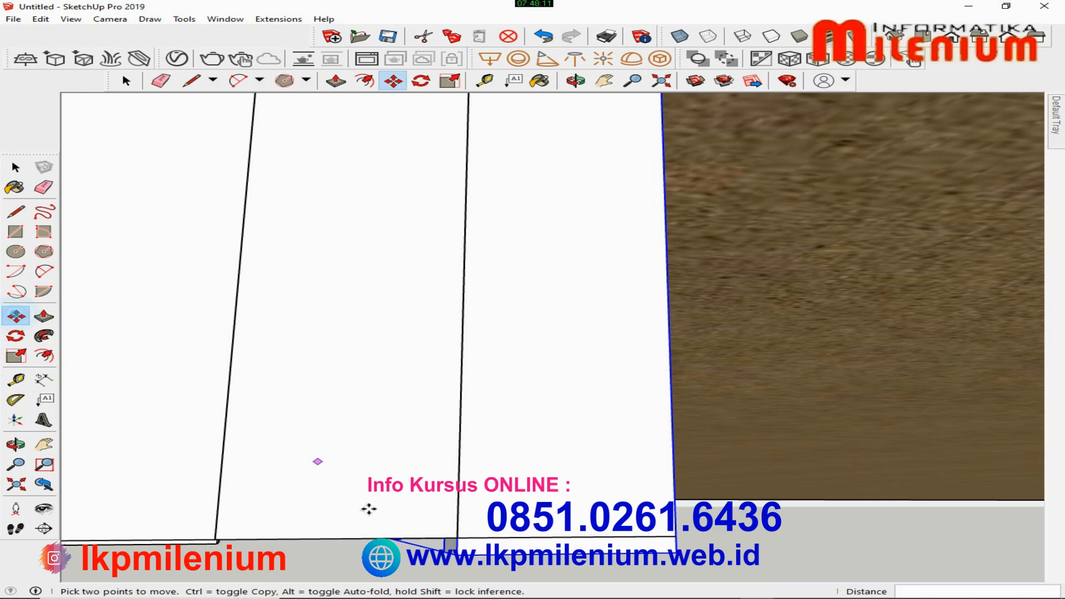
pyautogui.scroll(-5, 509, 535)
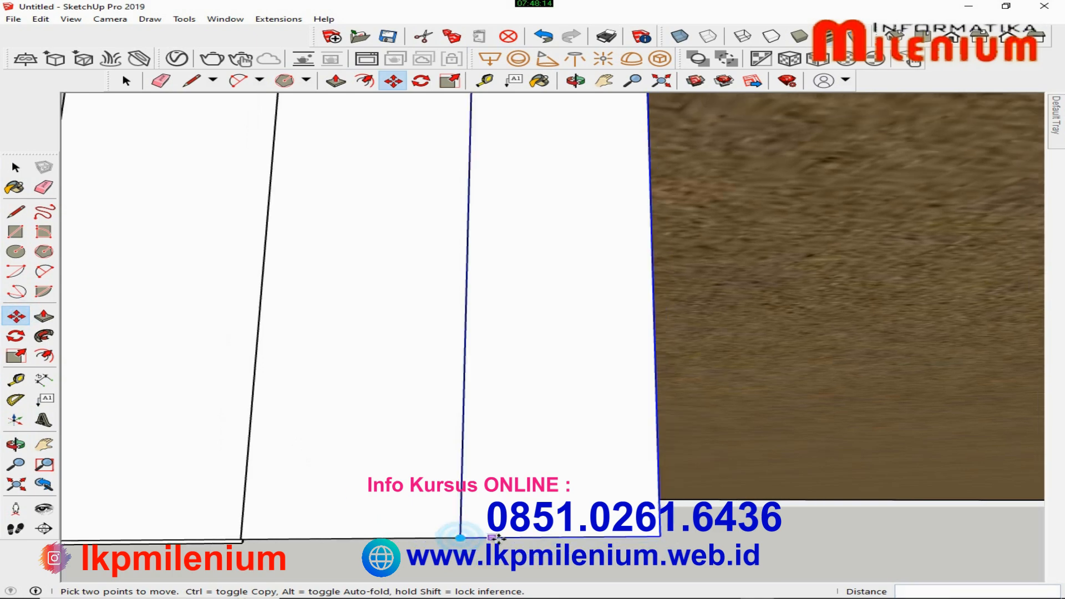
# - Move the connector plate group so its inner top corner snaps to the corner of the wood-textured beam
pyautogui.click(16, 444)
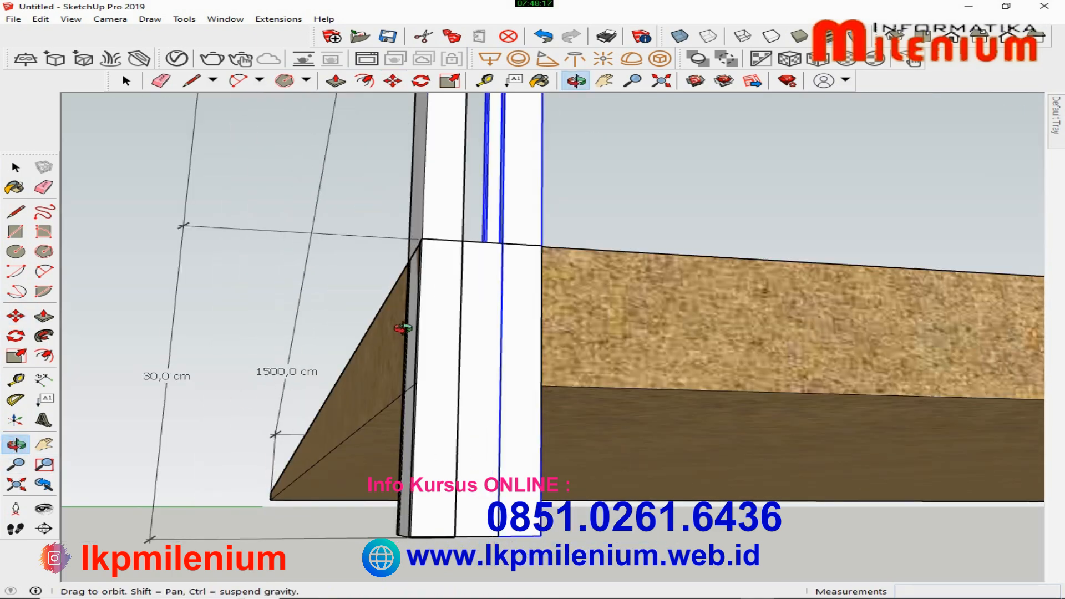
pyautogui.moveTo(407, 327); pyautogui.dragTo(489, 564)
pyautogui.scroll(3, 518, 203)
pyautogui.moveTo(518, 203); pyautogui.dragTo(495, 355)
pyautogui.scroll(2, 248, 254)
pyautogui.click(16, 169)
pyautogui.click(480, 434)
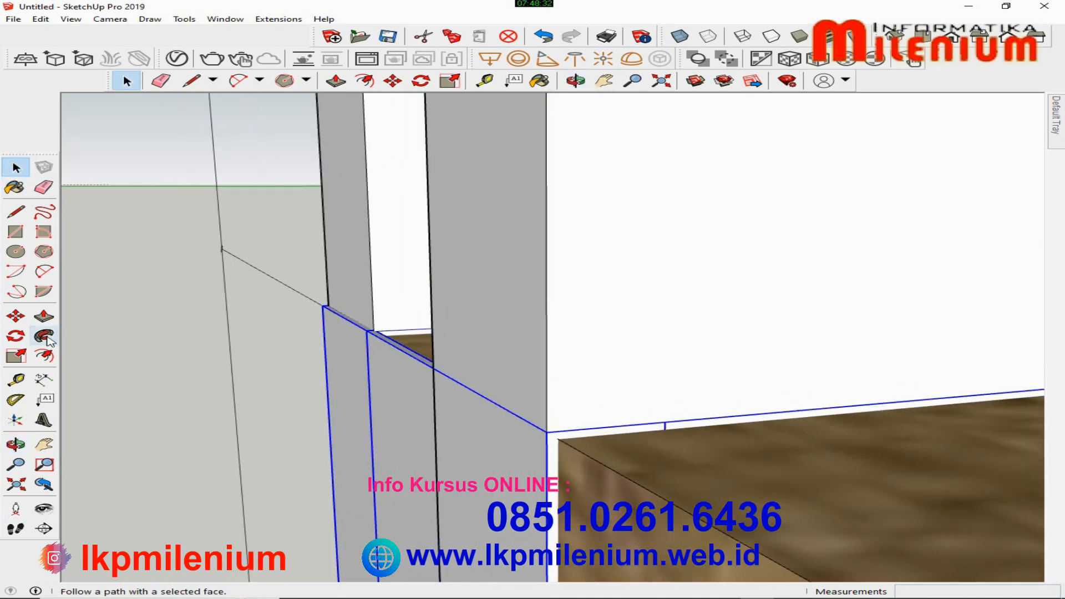
pyautogui.click(16, 317)
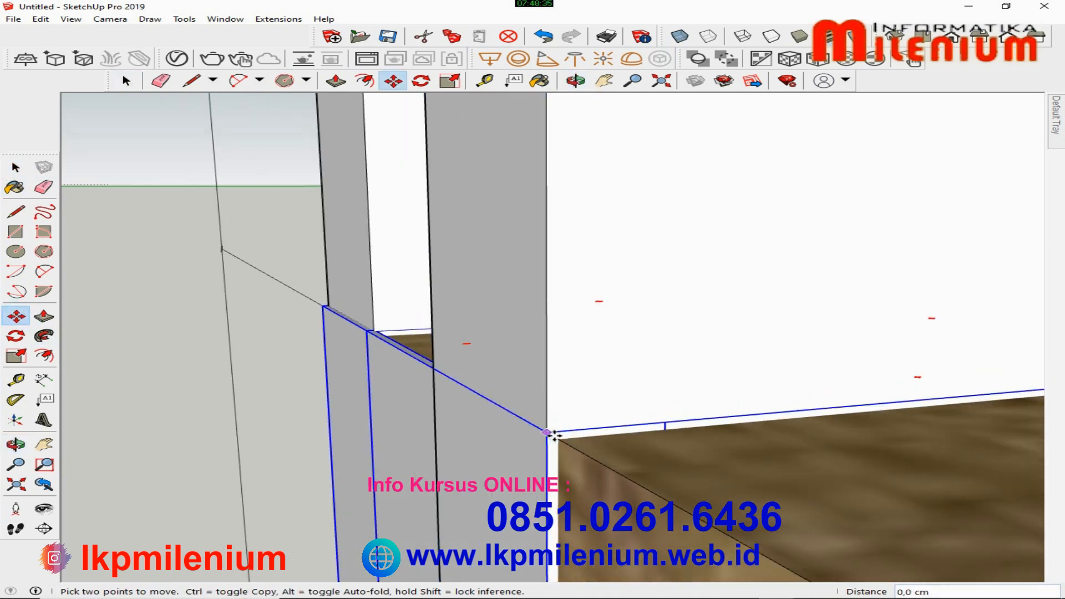
pyautogui.moveTo(558, 441); pyautogui.dragTo(582, 437, button='middle')
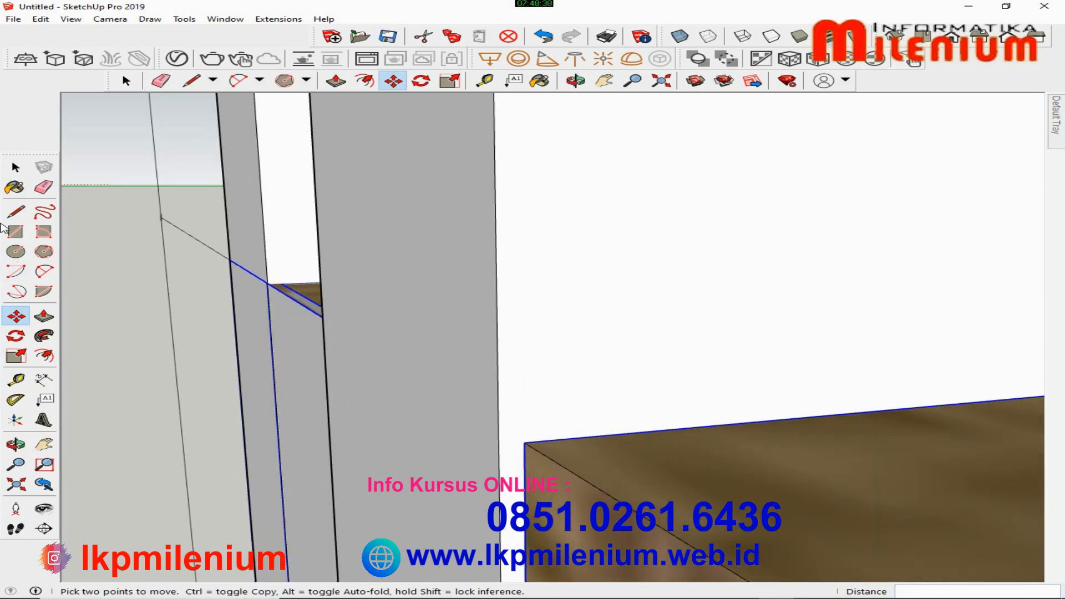
# - Move the upright profile sideways until its edge meets the corner of the wood-textured beam
pyautogui.click(16, 167)
pyautogui.click(319, 425)
pyautogui.click(16, 316)
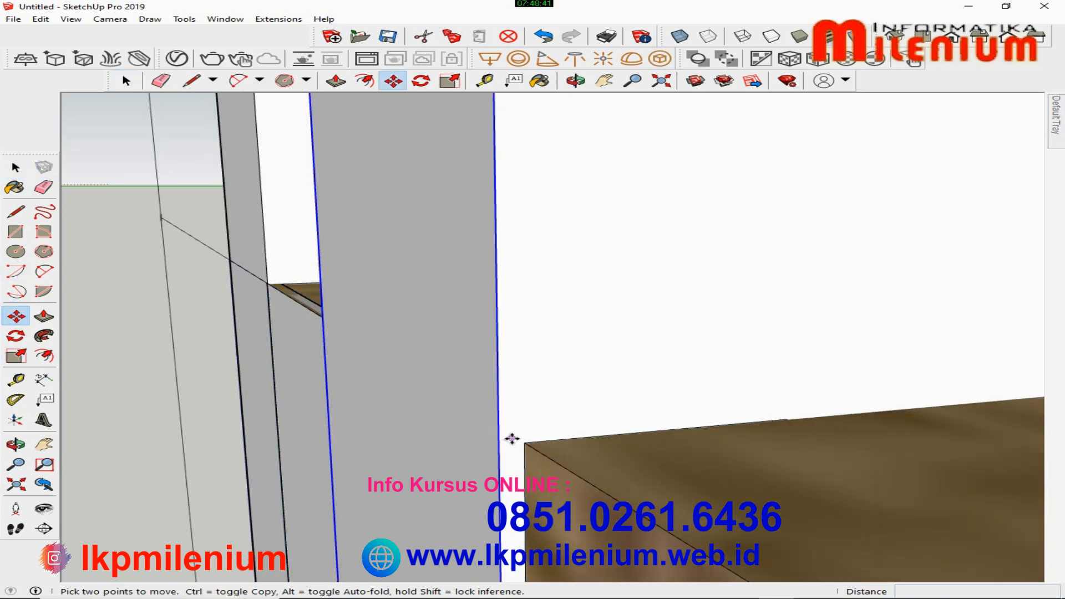
pyautogui.click(520, 442)
pyautogui.scroll(-3, 657, 369)
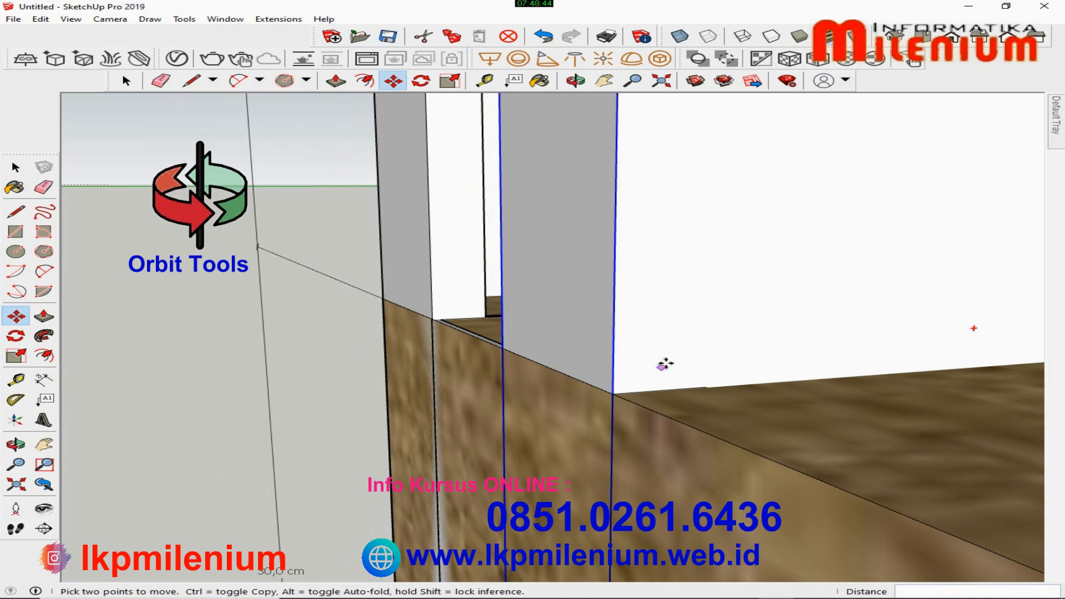
# - From underneath, move the upright profile down so its inner bottom corner snaps to the connector plate's bottom corner
pyautogui.click(16, 445)
pyautogui.moveTo(171, 416); pyautogui.dragTo(562, 207)
pyautogui.moveTo(641, 559); pyautogui.dragTo(471, 264)
pyautogui.click(16, 316)
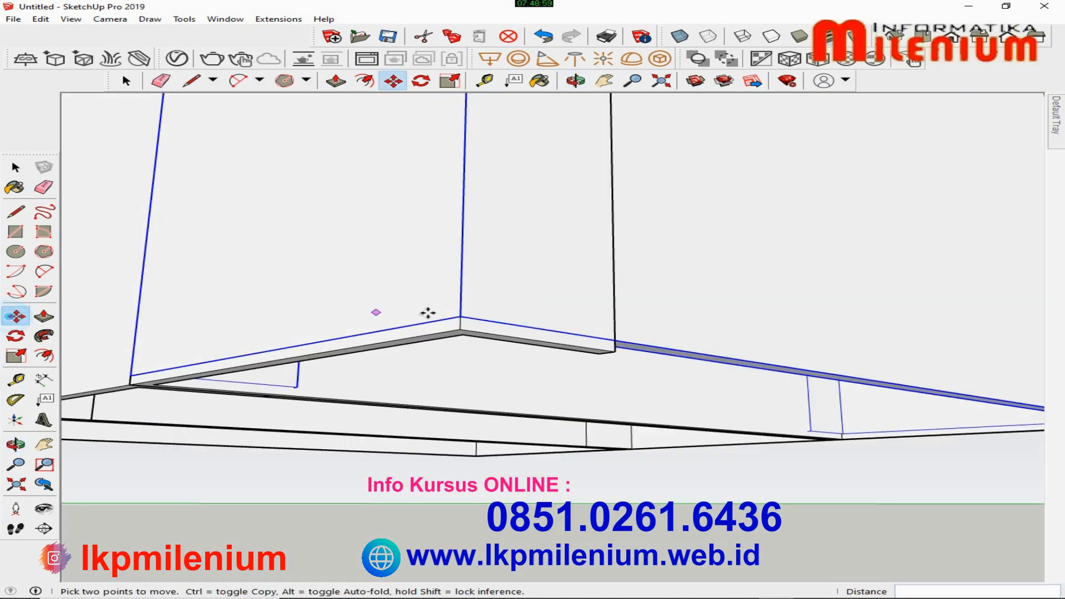
pyautogui.click(461, 317)
pyautogui.click(461, 330)
pyautogui.scroll(-6, 693, 443)
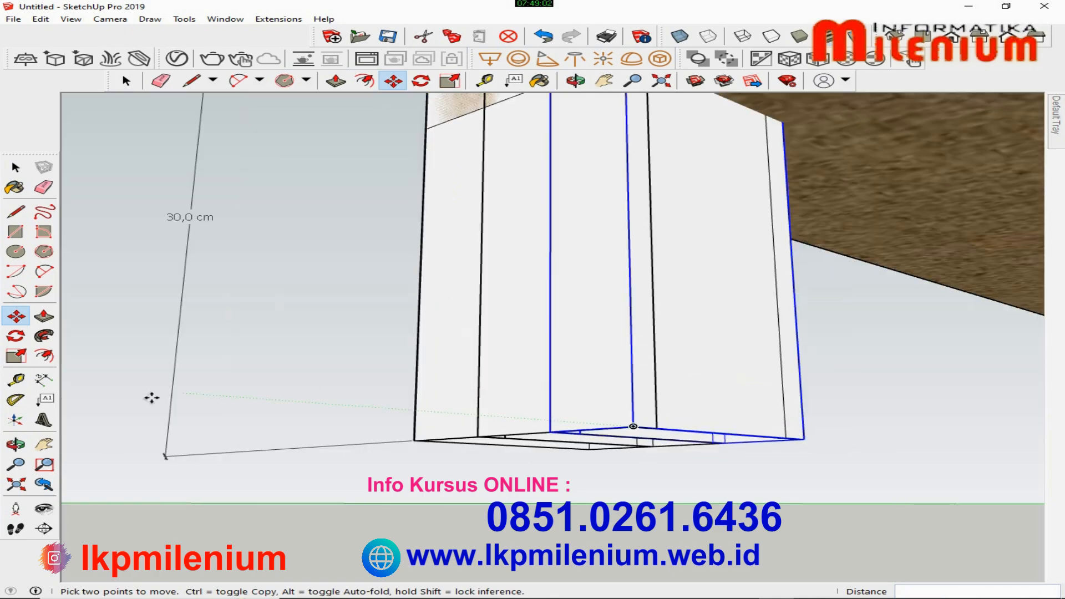
# - Examine the joint between the uprights, connector plate and beam from several sides and clear the selection
pyautogui.click(16, 444)
pyautogui.moveTo(546, 288); pyautogui.dragTo(602, 413)
pyautogui.scroll(-8, 595, 433)
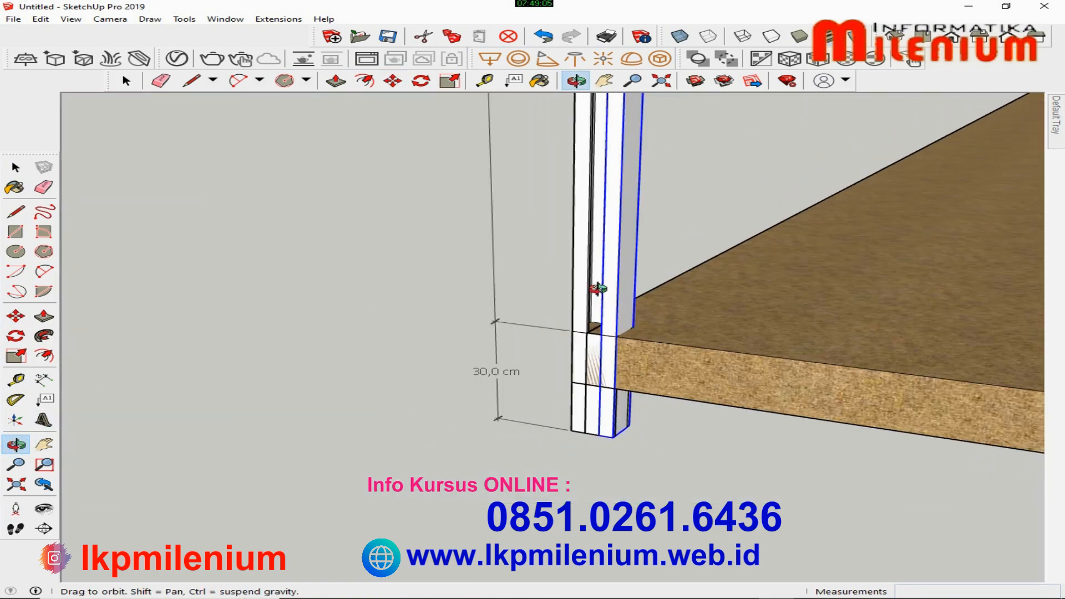
pyautogui.scroll(10, 599, 424)
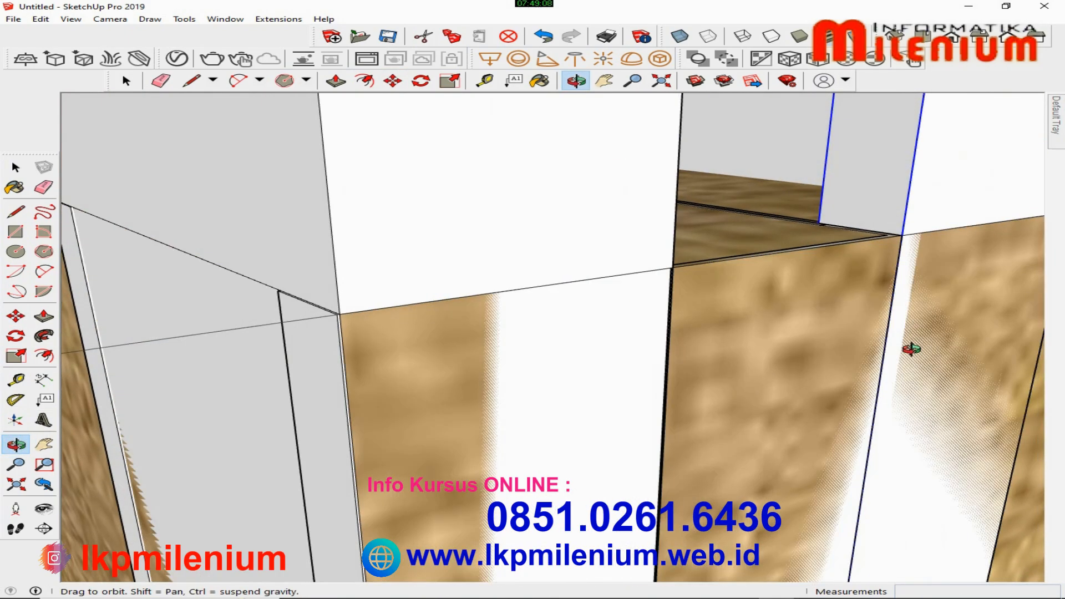
pyautogui.moveTo(912, 348); pyautogui.dragTo(357, 374)
pyautogui.click(9, 171)
pyautogui.click(144, 273)
pyautogui.click(16, 444)
# - Draw a 6-sided polygon near the bottom outer corner of the connector plate and extrude it 0.5 cm as a bolt head
pyautogui.click(44, 251)
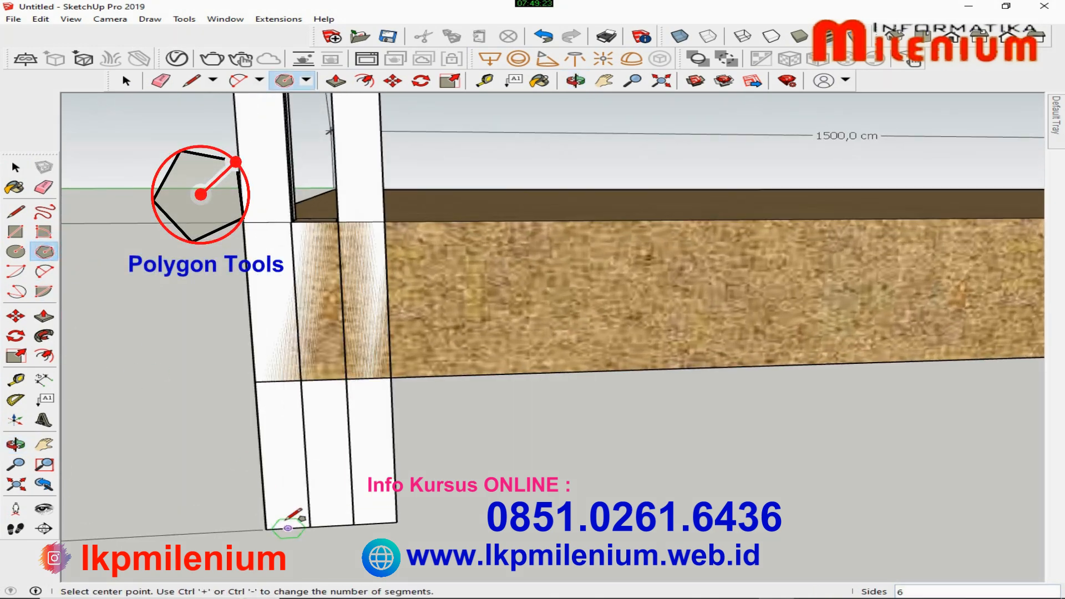
pyautogui.click(289, 503)
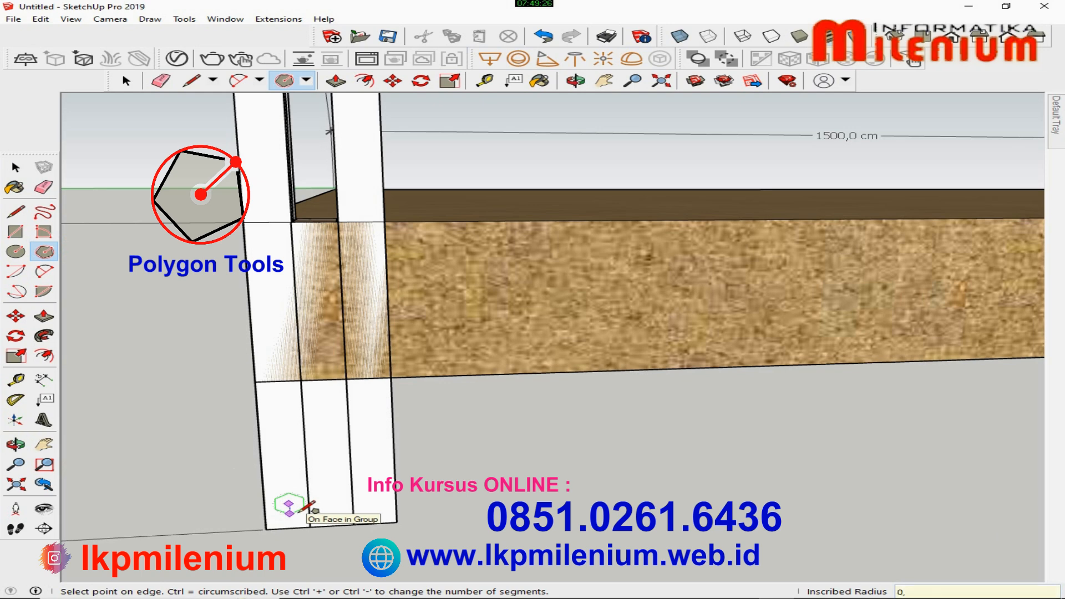
pyautogui.click(304, 507)
pyautogui.click(45, 316)
pyautogui.scroll(3, 292, 515)
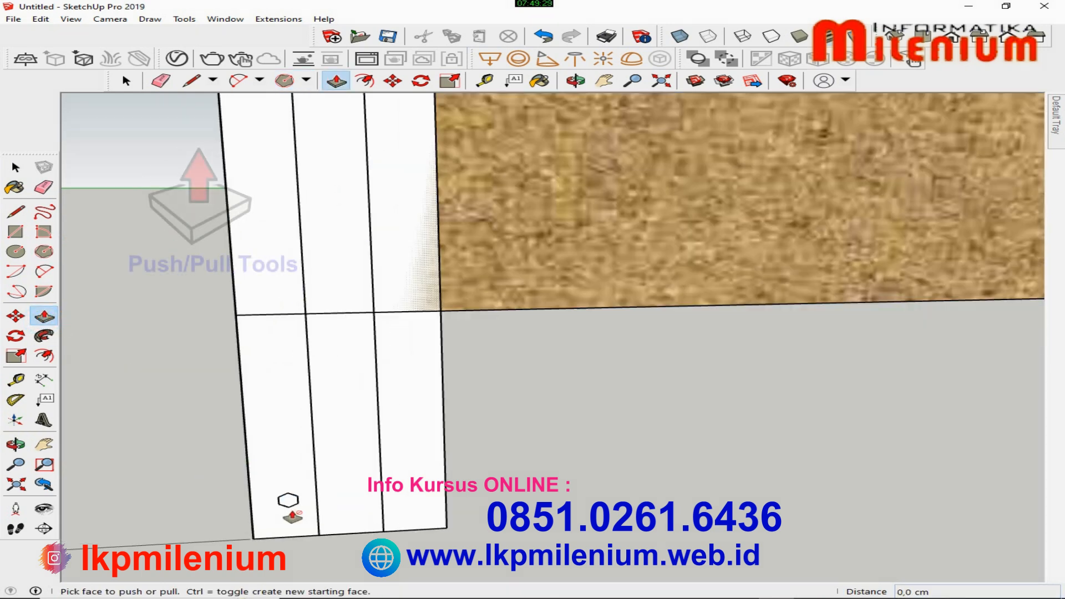
pyautogui.click(288, 502)
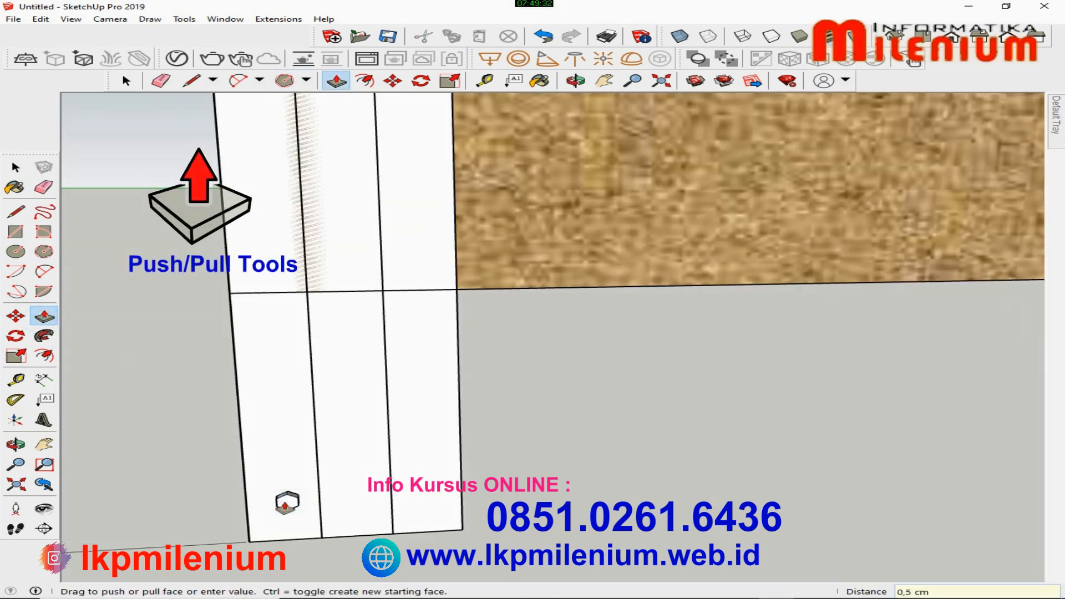
# - Make the extruded hexagonal bolt head a group
pyautogui.click(16, 167)
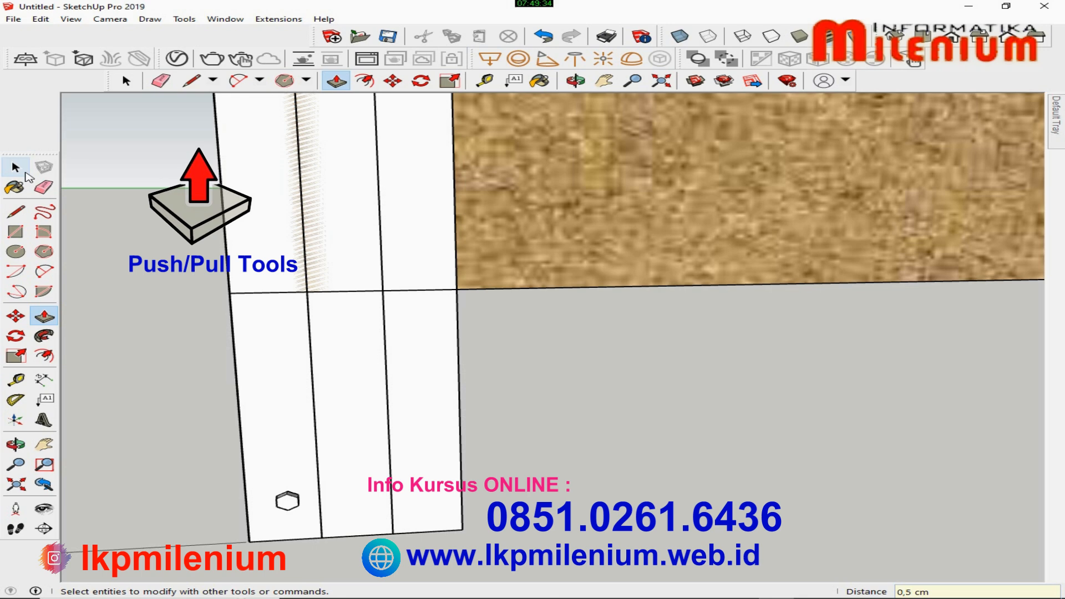
pyautogui.rightClick(286, 500)
pyautogui.click(411, 359)
pyautogui.moveTo(411, 359); pyautogui.dragTo(377, 449, button='middle')
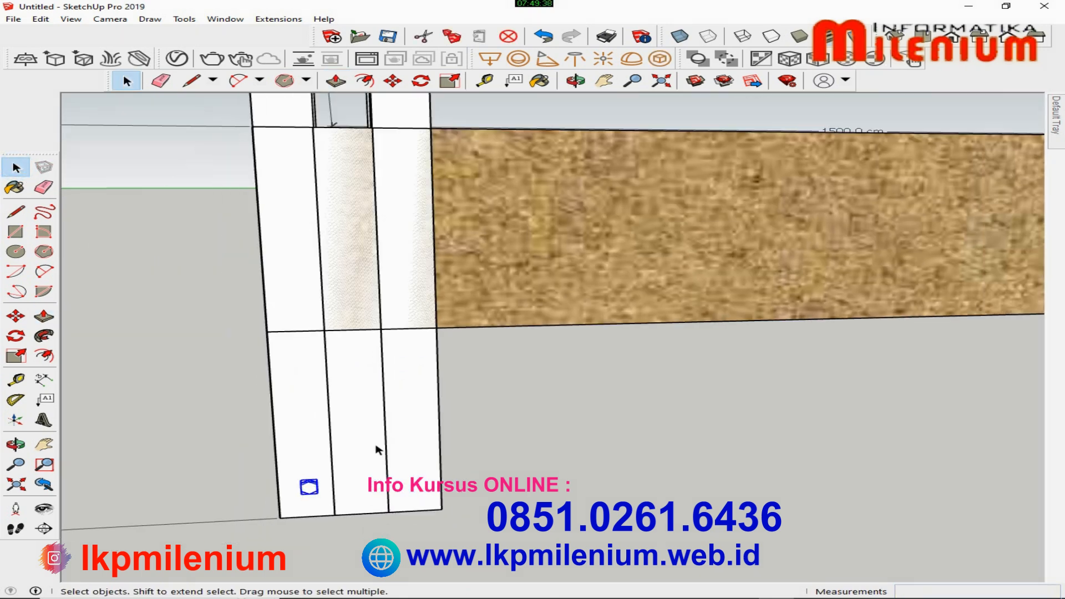
# - Copy the bolt head to near the connector plate's top edge and divide the spacing with /4 for evenly spaced bolts
pyautogui.click(16, 316)
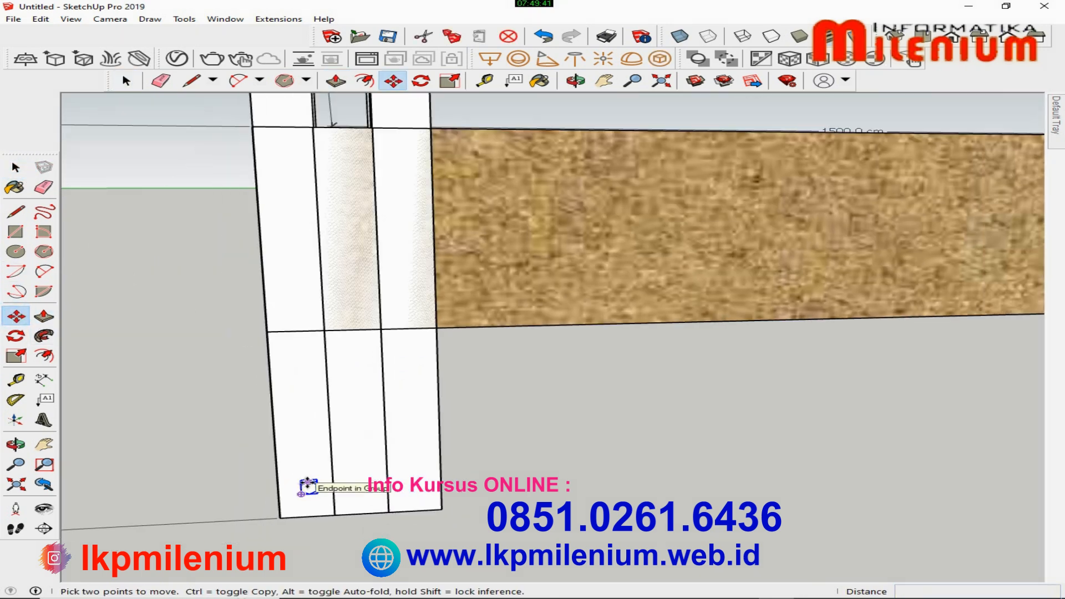
pyautogui.click(308, 485)
pyautogui.click(300, 159)
pyautogui.write('/')
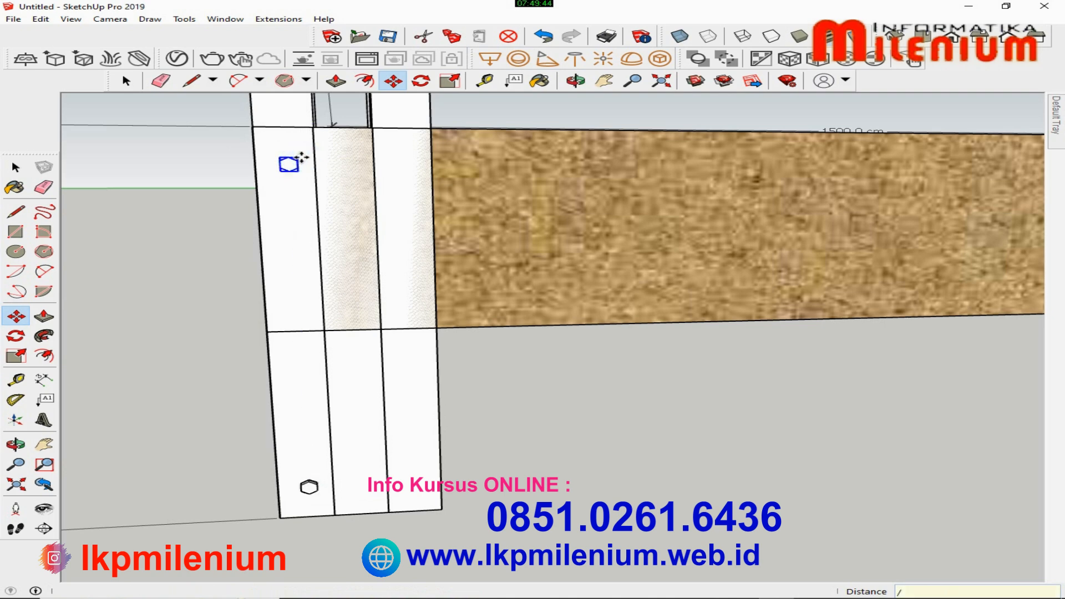
pyautogui.write('3')
pyautogui.press('Return')
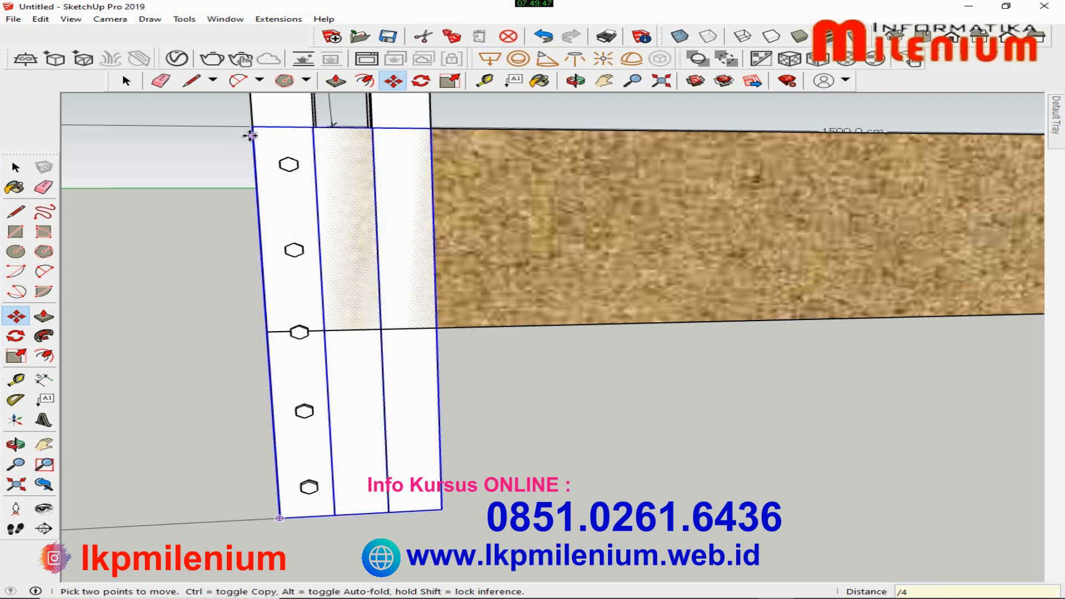
# - Select the five bolt heads in the column on the connector plate and make them a group
pyautogui.click(16, 167)
pyautogui.click(304, 488)
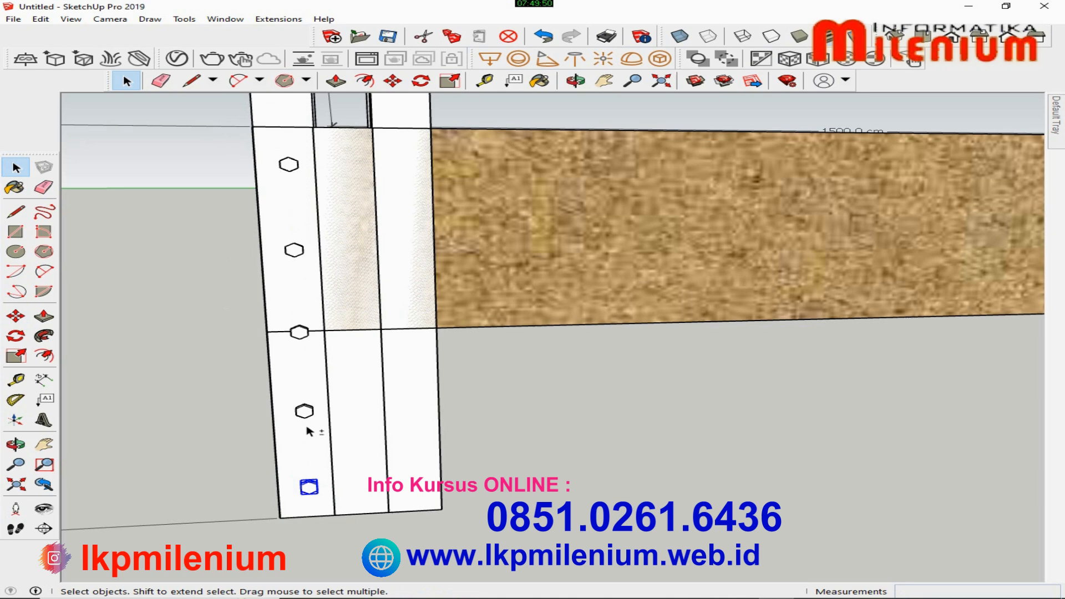
pyautogui.rightClick(296, 168)
pyautogui.click(336, 277)
# - Copy the bolt column about 5.6 cm across to the plate's opposite strip and divide the spacing with /2 for a middle column
pyautogui.click(16, 316)
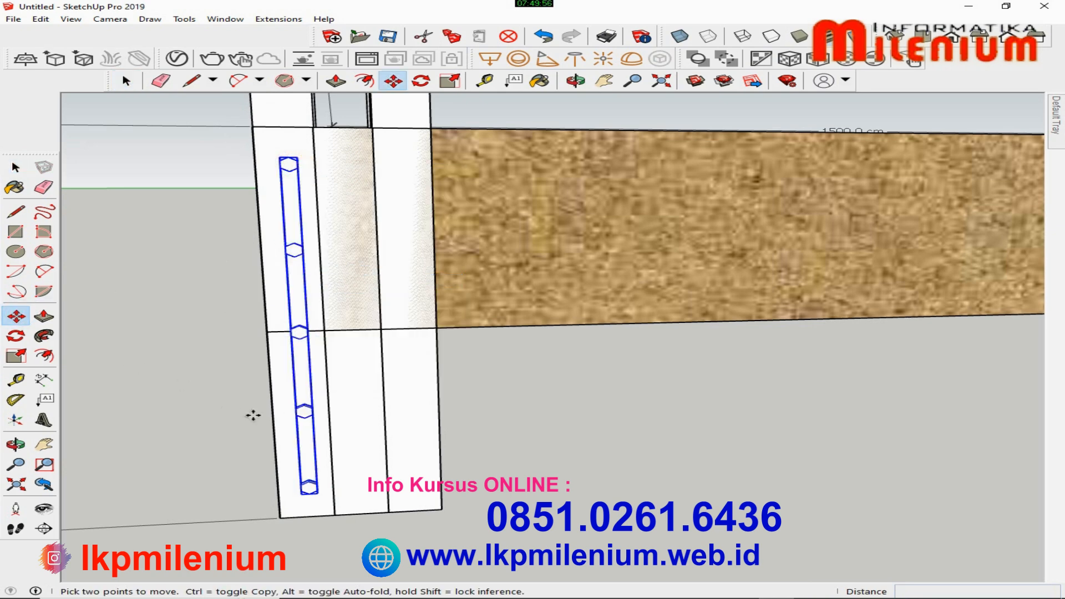
pyautogui.keyDown('ctrl'); pyautogui.click(311, 413); pyautogui.keyUp('ctrl')
pyautogui.click(416, 412)
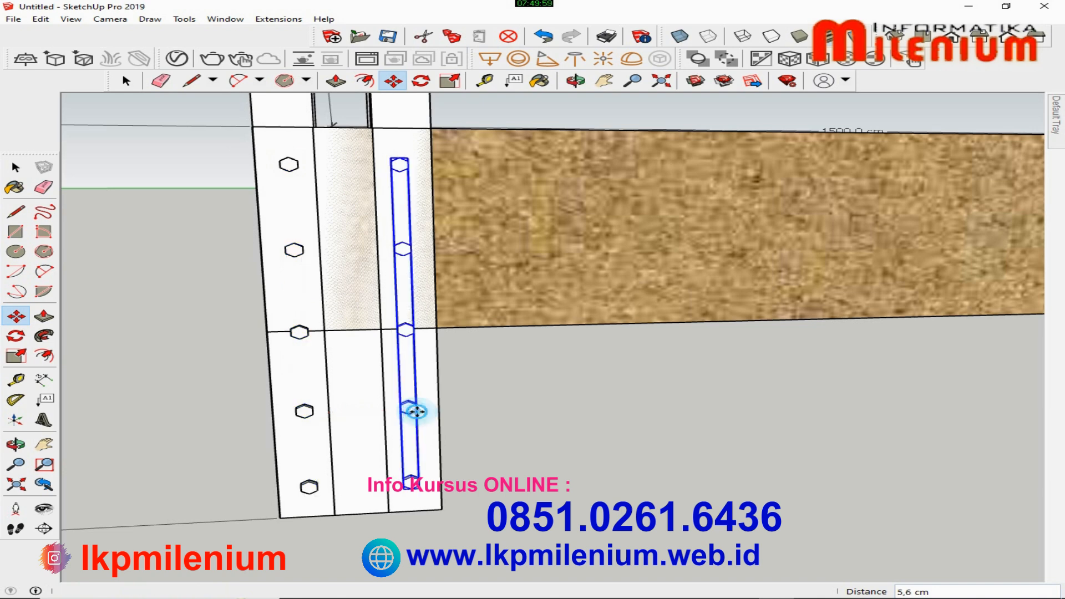
pyautogui.write('/2')
pyautogui.press('Return')
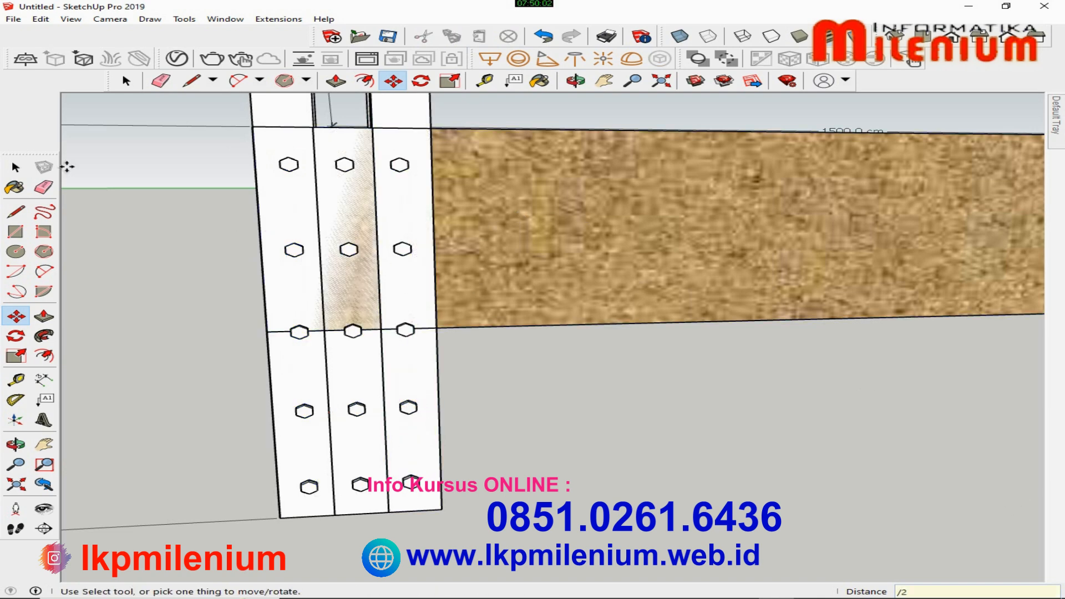
# - Select all three bolt columns on the connector plate and make them one group
pyautogui.click(18, 167)
pyautogui.click(285, 164)
pyautogui.keyDown('ctrl'); pyautogui.click(344, 165); pyautogui.keyUp('ctrl')
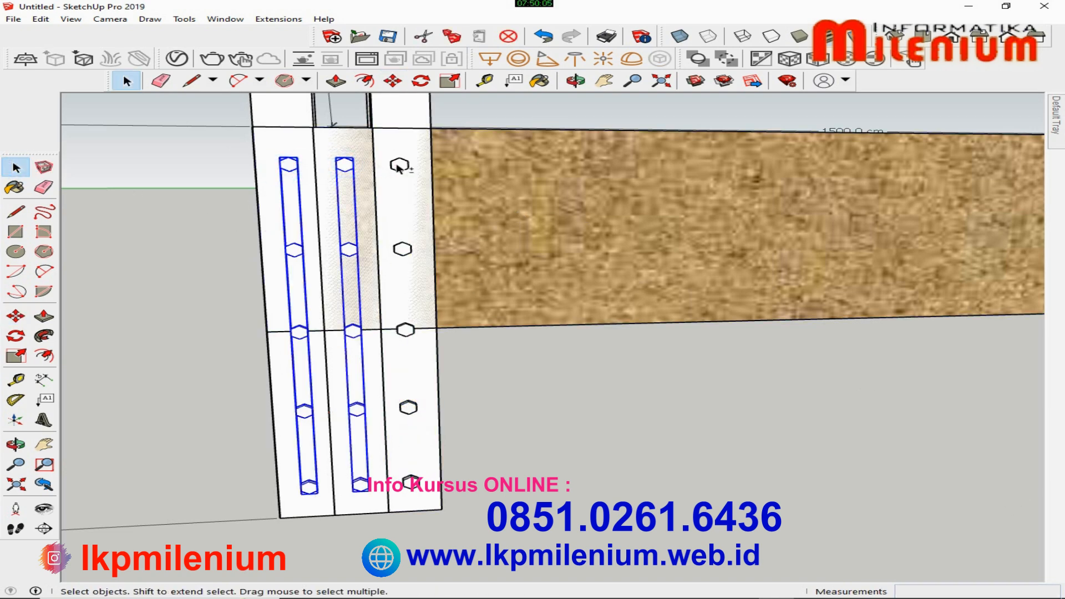
pyautogui.keyDown('ctrl'); pyautogui.click(398, 164); pyautogui.keyUp('ctrl')
pyautogui.rightClick(396, 164)
pyautogui.click(430, 279)
# - Try to copy the grouped bolts 8 cm along the green axis to the opposite side of the connector
pyautogui.click(16, 444)
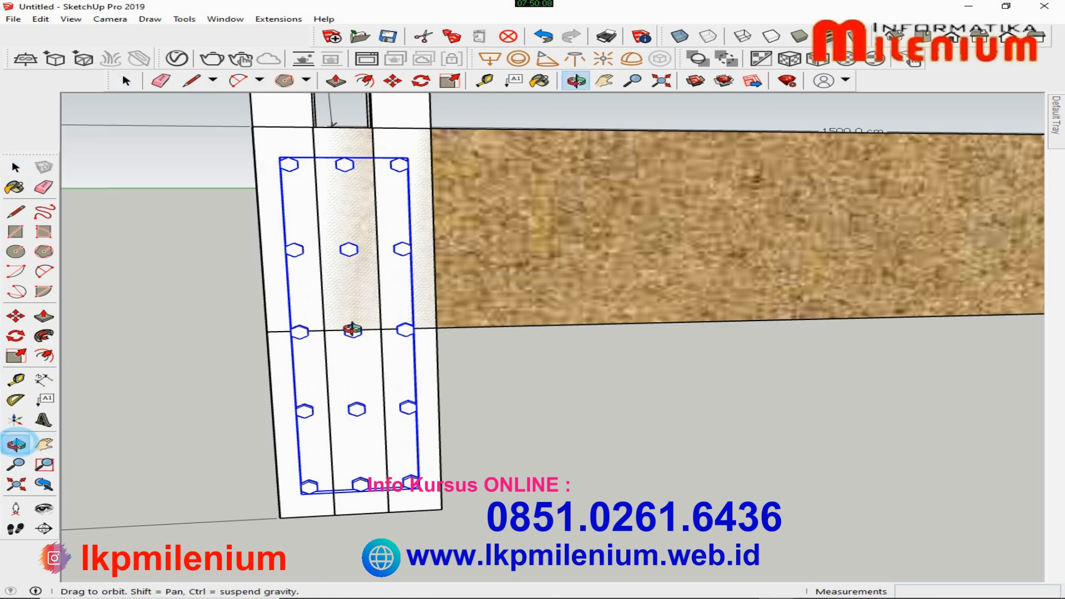
pyautogui.moveTo(351, 328); pyautogui.dragTo(540, 309)
pyautogui.scroll(4, 537, 504)
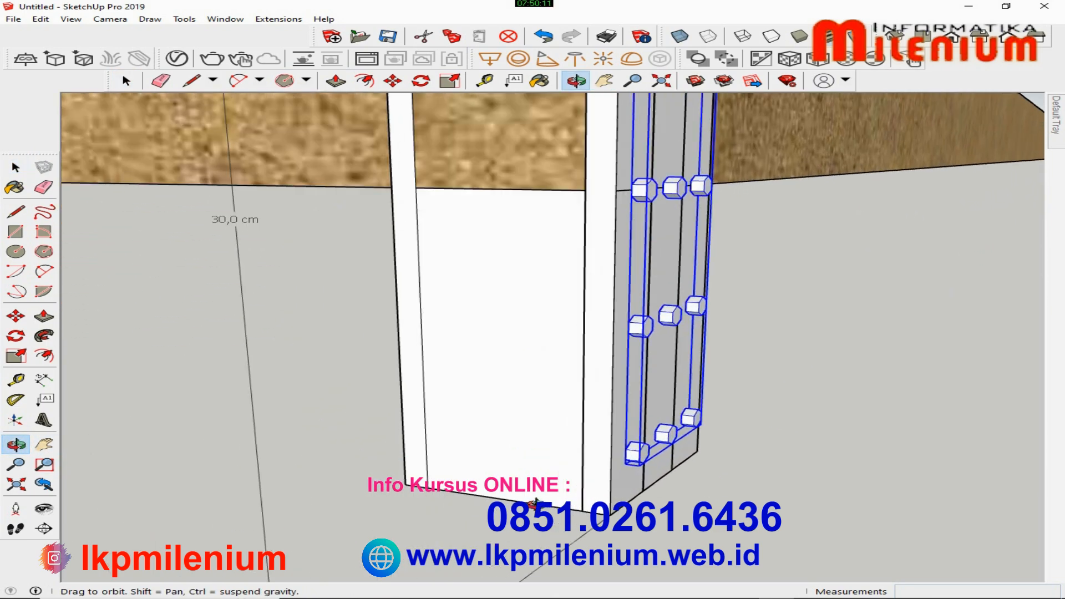
pyautogui.moveTo(547, 474); pyautogui.dragTo(565, 451)
pyautogui.click(16, 316)
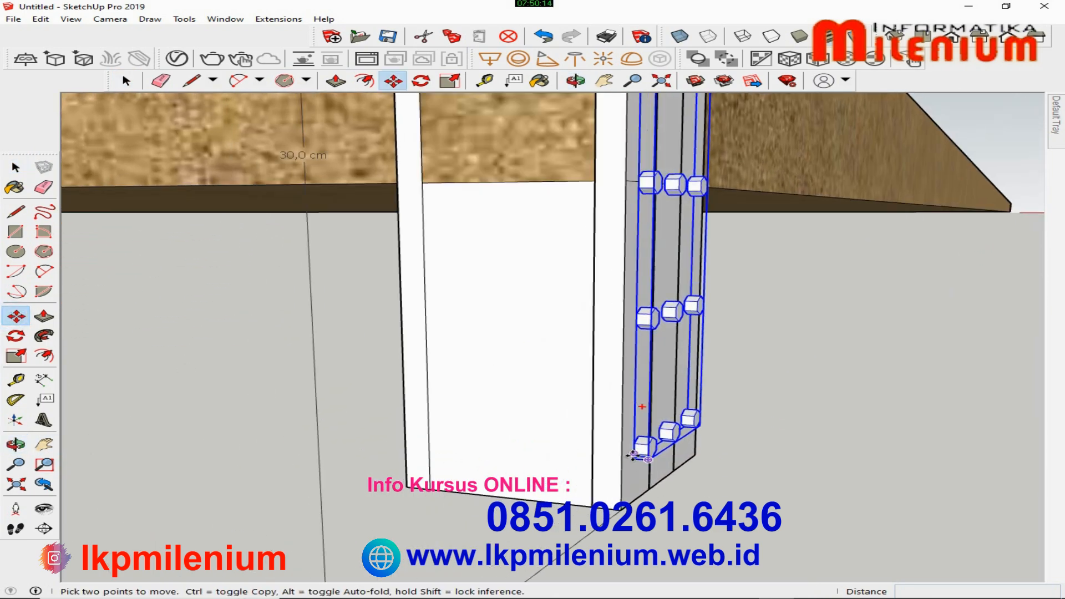
pyautogui.click(633, 456)
pyautogui.press('ctrl')
pyautogui.click(566, 454)
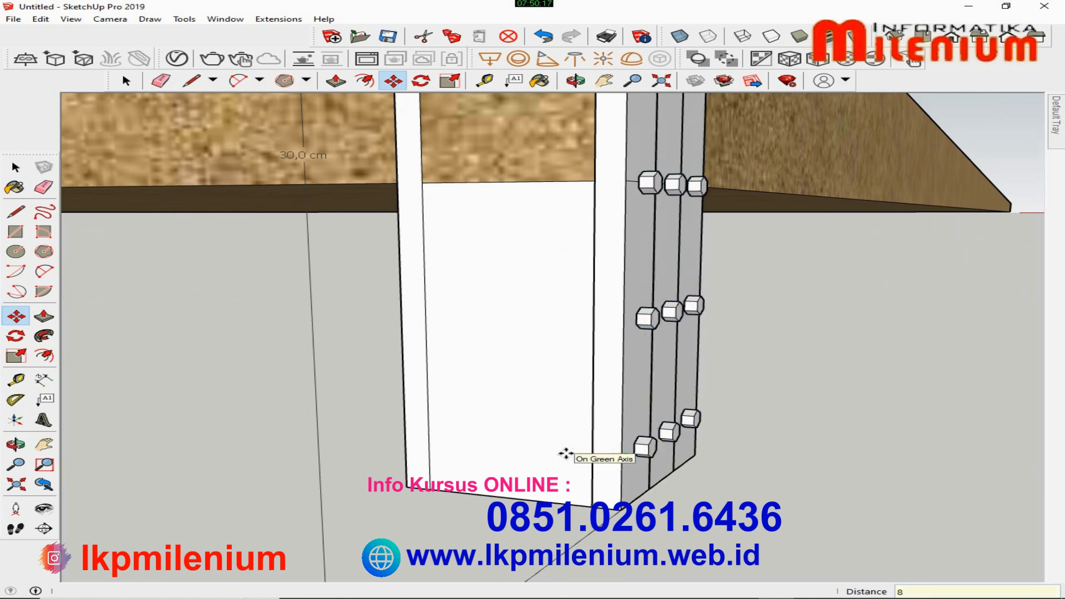
pyautogui.click(17, 445)
pyautogui.moveTo(387, 434); pyautogui.dragTo(358, 422)
pyautogui.hotkey('ctrl', 'z')
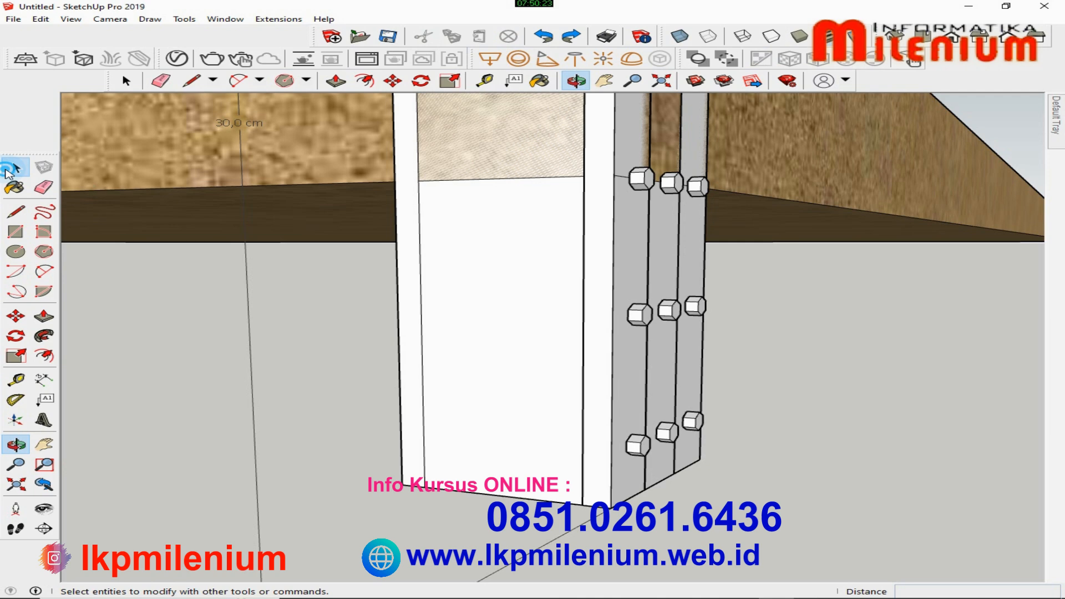
# - Copy the grouped bolts 8.5 cm along the green axis to the opposite side of the connector
pyautogui.click(643, 456)
pyautogui.click(17, 319)
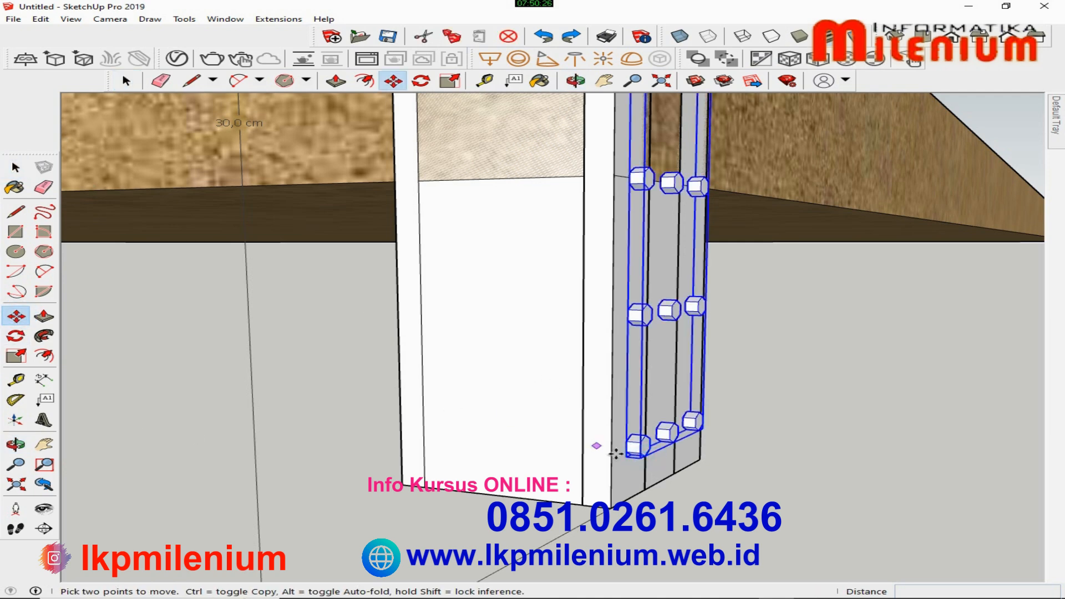
pyautogui.press('ctrl')
pyautogui.click(626, 452)
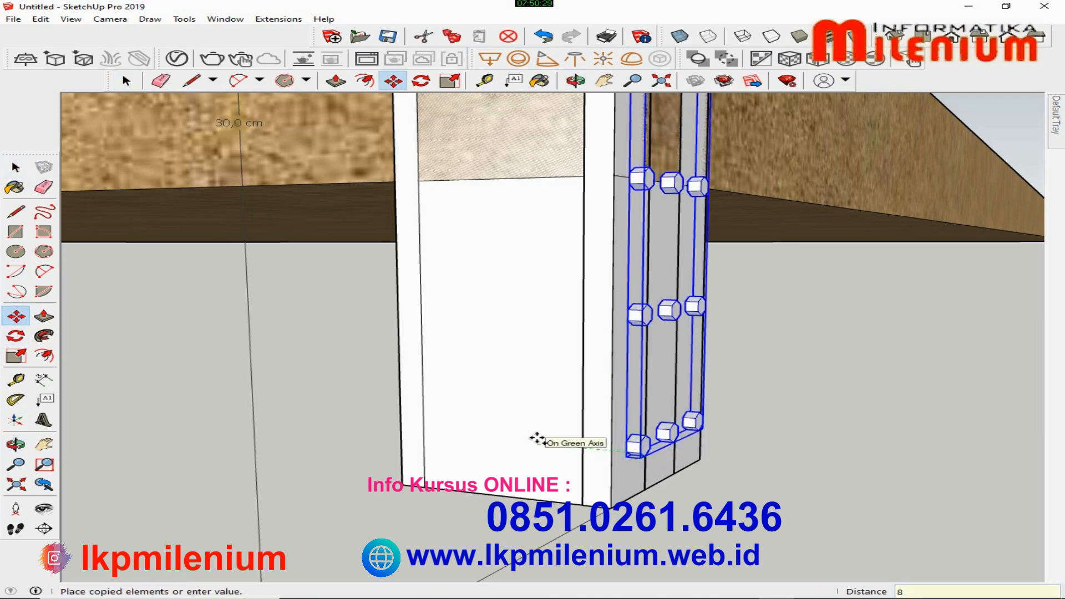
pyautogui.write('8,5')
pyautogui.press('Return')
pyautogui.click(15, 445)
pyautogui.moveTo(255, 442); pyautogui.dragTo(213, 419)
# - Select the bolt groups on both sides of the connector and make them a single group
pyautogui.click(15, 168)
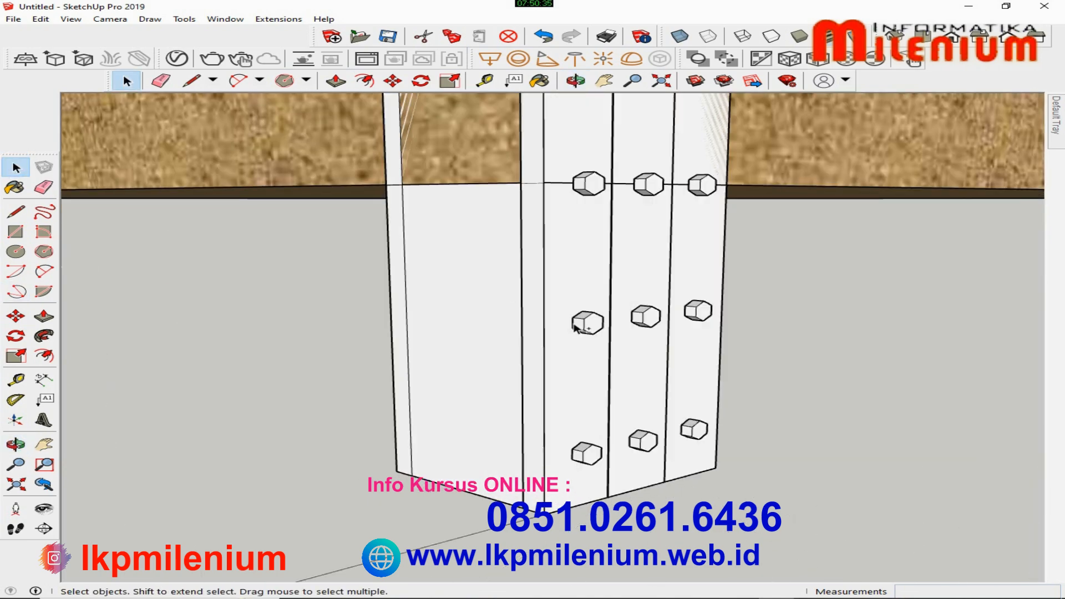
pyautogui.click(574, 323)
pyautogui.rightClick(584, 323)
pyautogui.click(621, 440)
pyautogui.scroll(-4, 513, 390)
pyautogui.scroll(-2, 513, 389)
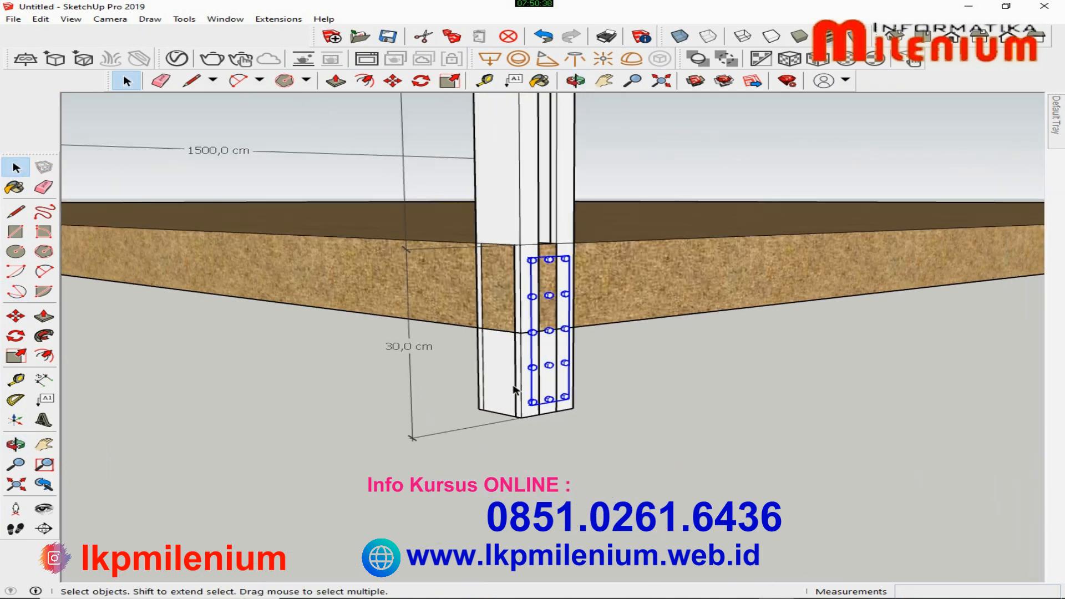
# - Group the combined bolts together with the connector plate at the base of the uprights
pyautogui.click(16, 444)
pyautogui.moveTo(638, 256); pyautogui.dragTo(657, 266)
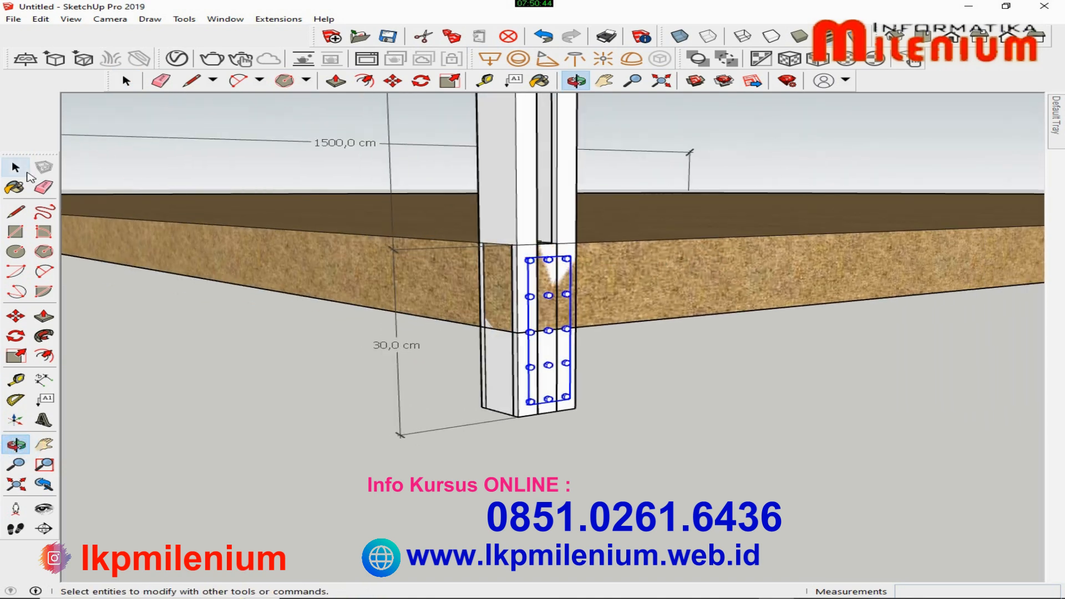
pyautogui.click(26, 172)
pyautogui.keyDown('shift'); pyautogui.click(518, 383); pyautogui.keyUp('shift')
pyautogui.rightClick(516, 378)
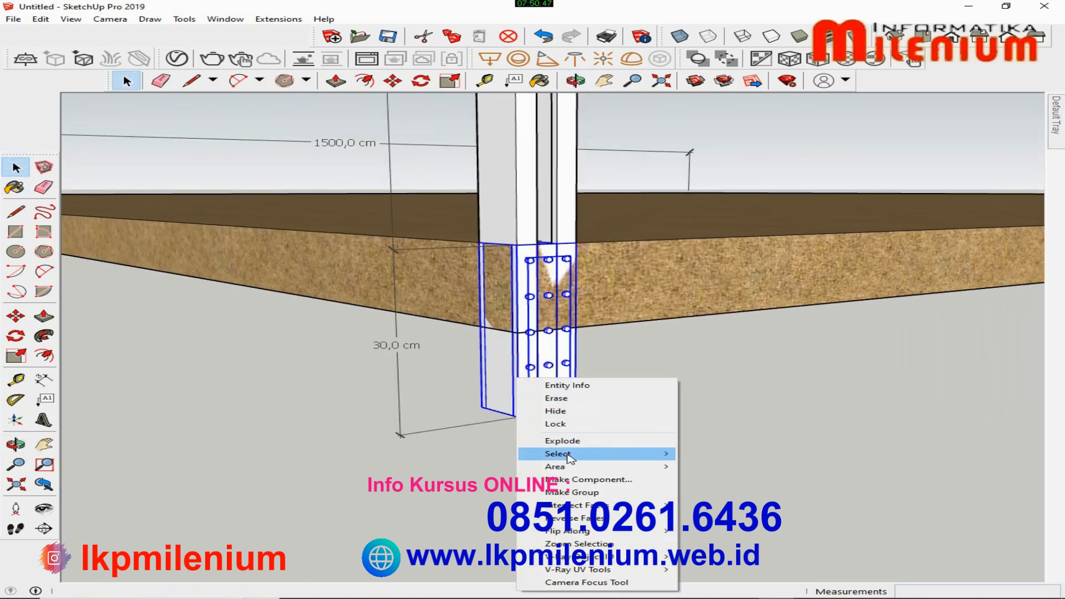
pyautogui.click(572, 493)
# - Copy the bolted connector 275 cm up to the top of the uprights and divide the distance with /2 to add a middle one
pyautogui.scroll(-2, 288, 408)
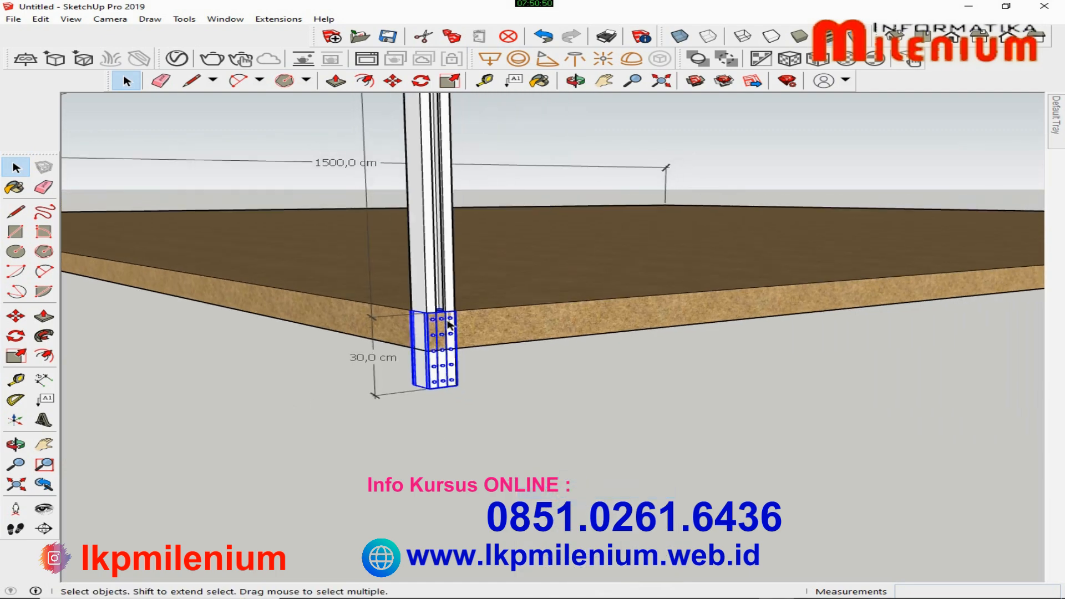
pyautogui.scroll(2, 452, 267)
pyautogui.click(16, 444)
pyautogui.moveTo(514, 407); pyautogui.dragTo(158, 408)
pyautogui.scroll(3, 491, 348)
pyautogui.moveTo(438, 369); pyautogui.dragTo(360, 355)
pyautogui.click(15, 317)
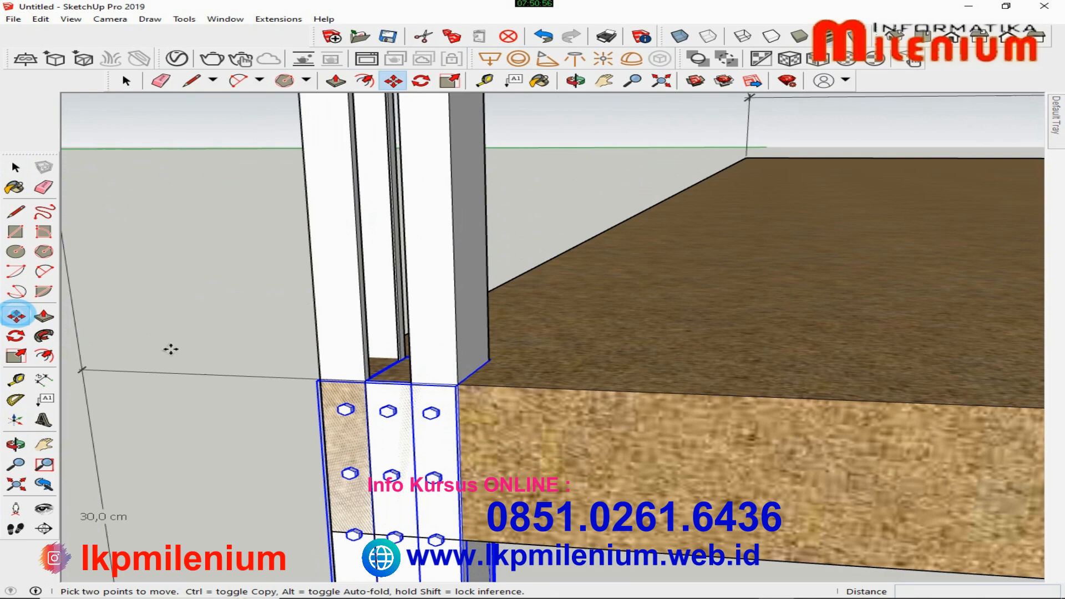
pyautogui.press('ctrl')
pyautogui.click(317, 378)
pyautogui.scroll(-5, 333, 405)
pyautogui.scroll(-4, 353, 443)
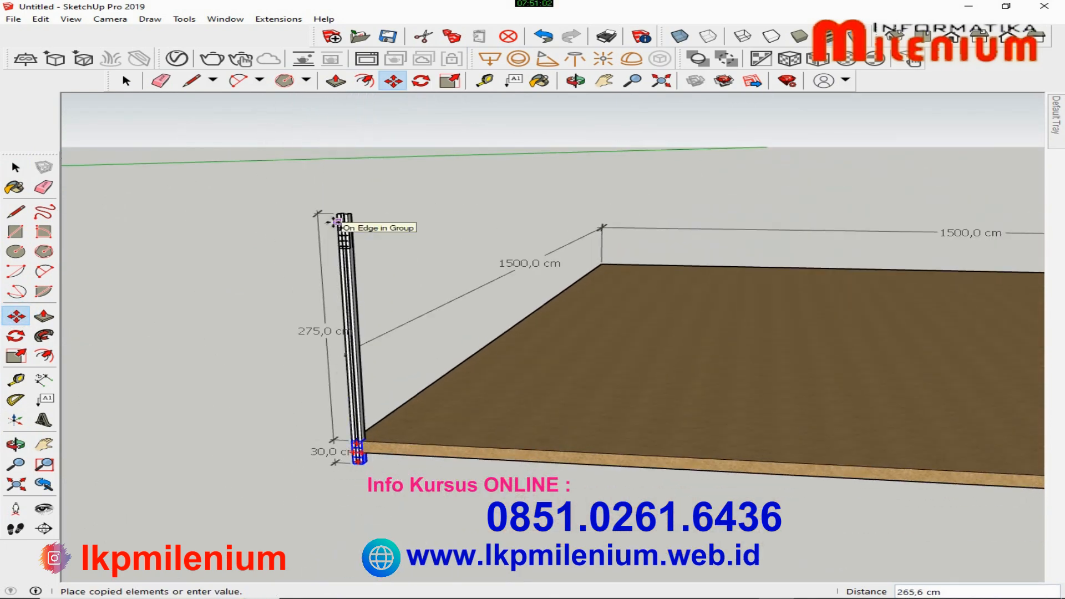
pyautogui.scroll(3, 336, 222)
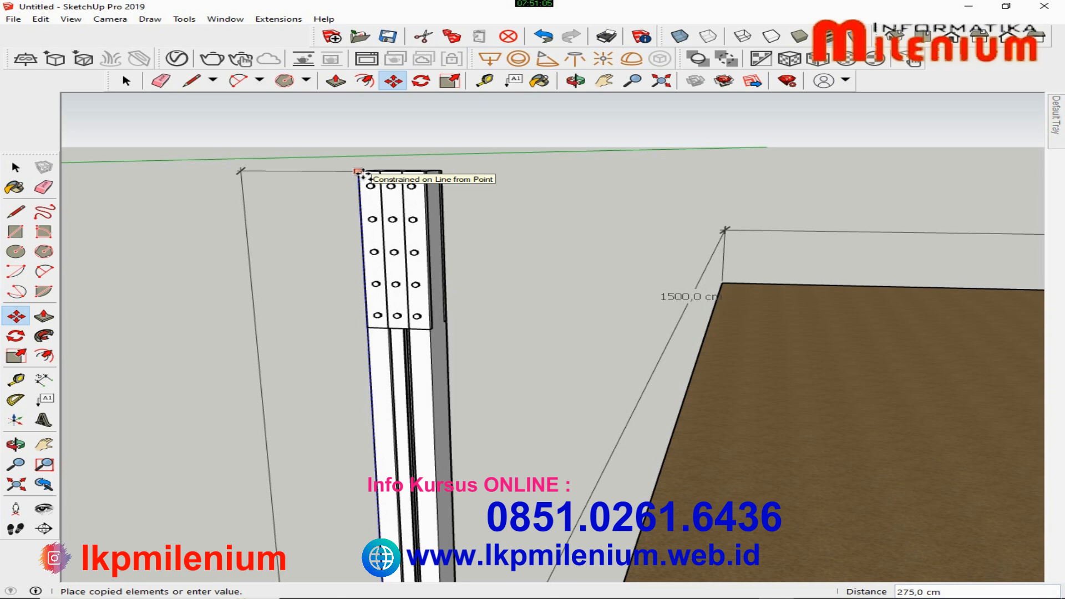
pyautogui.click(361, 174)
pyautogui.scroll(-4, 366, 167)
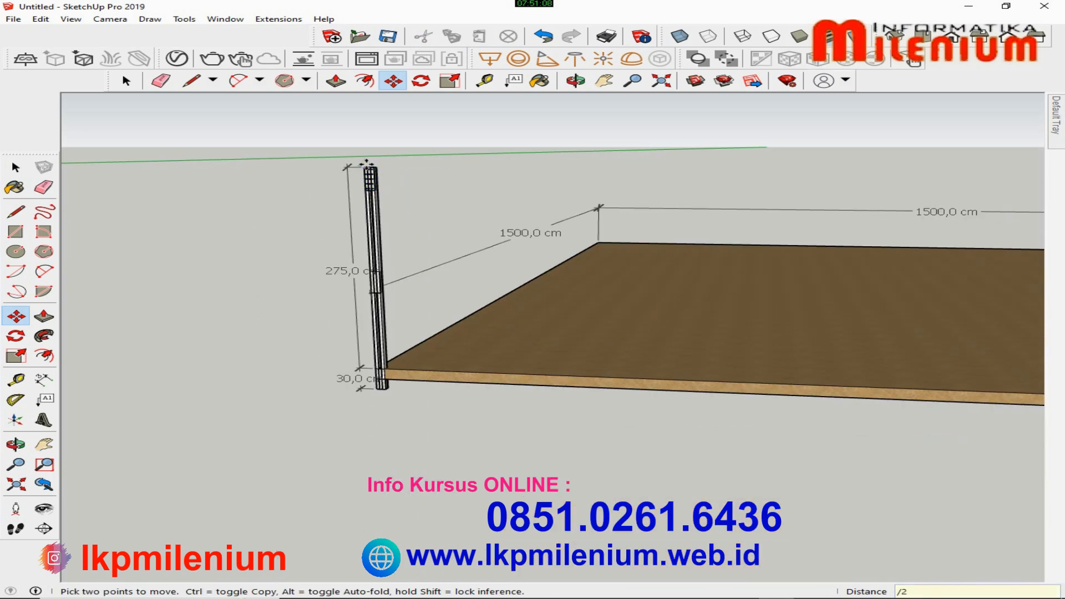
pyautogui.press('space')
# - Dimension the height of the middle connector along its outer vertical edge
pyautogui.scroll(5, 379, 290)
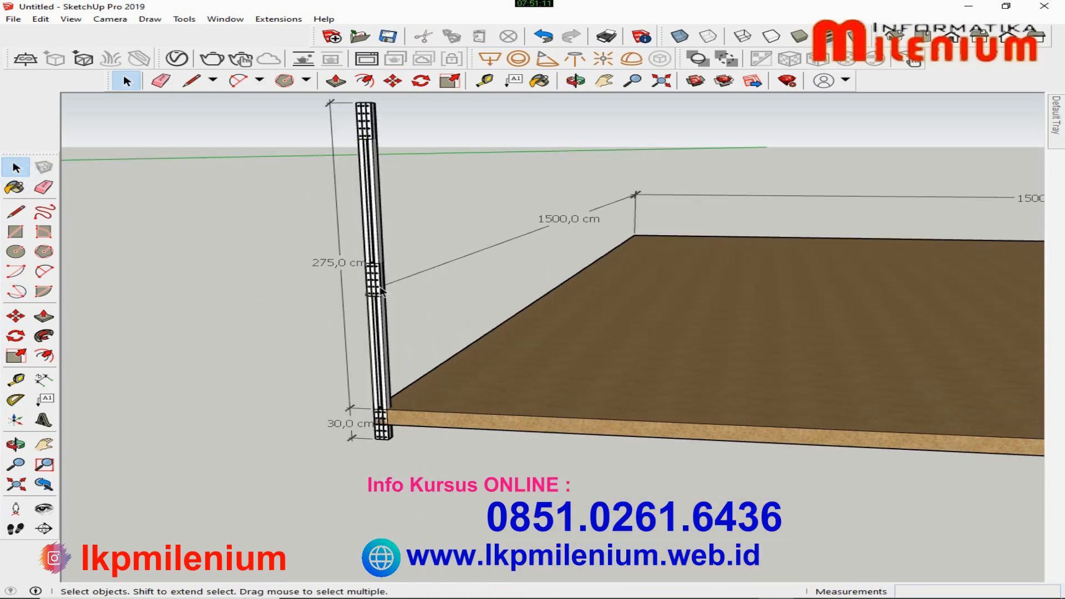
pyautogui.scroll(3, 378, 289)
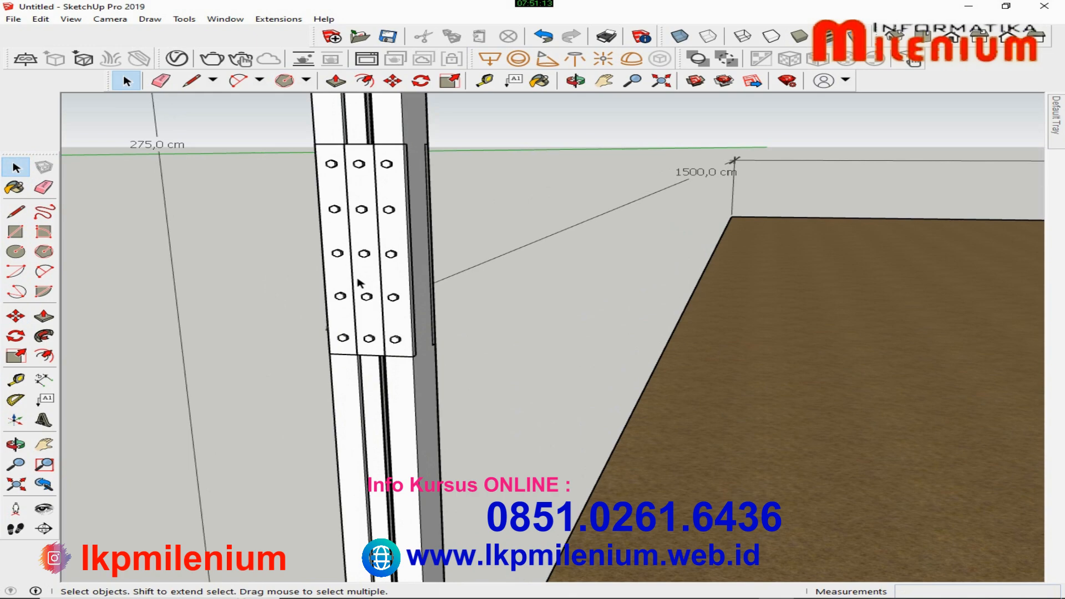
pyautogui.click(16, 445)
pyautogui.moveTo(348, 152); pyautogui.dragTo(452, 189)
pyautogui.click(56, 380)
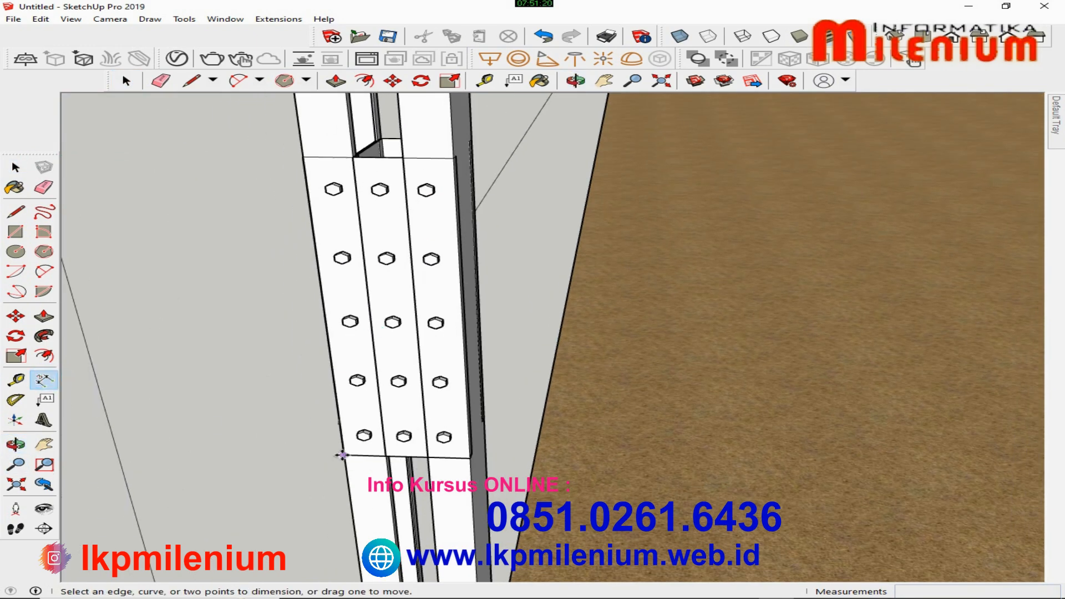
pyautogui.click(304, 158)
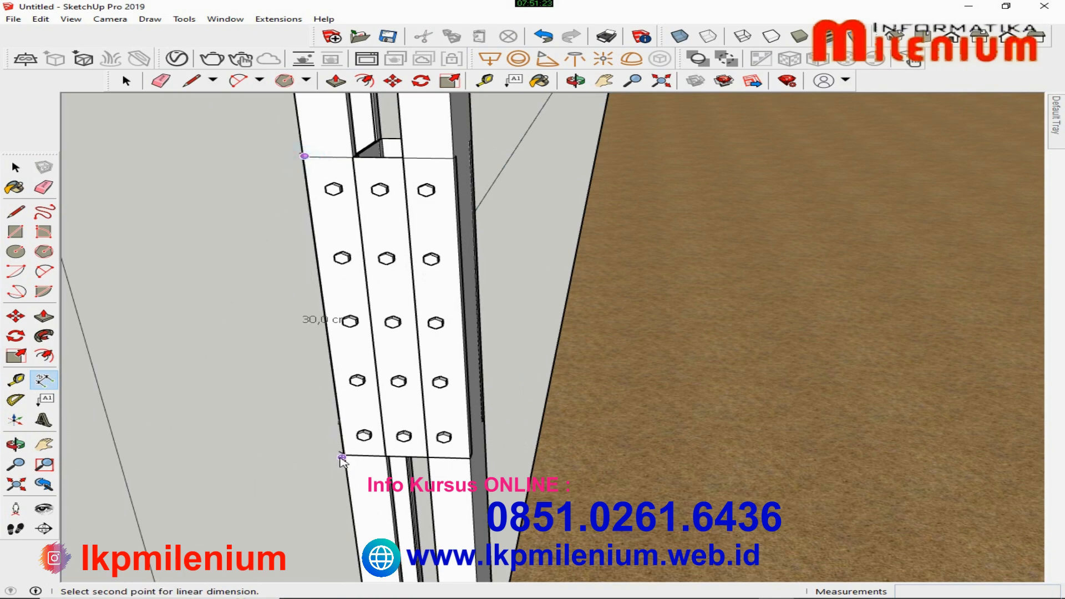
pyautogui.click(279, 447)
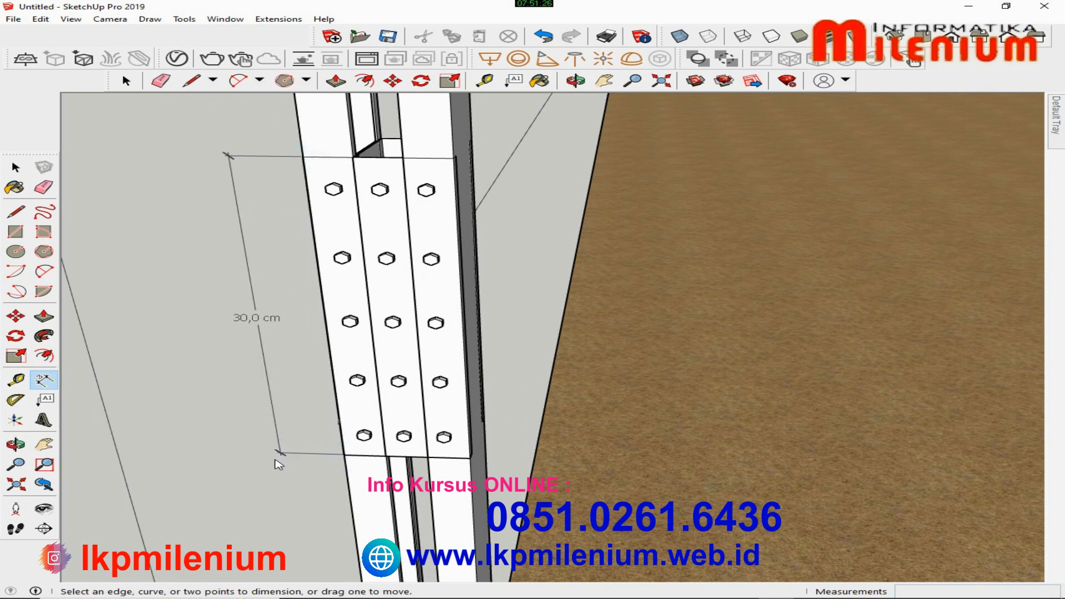
pyautogui.scroll(-8, 279, 464)
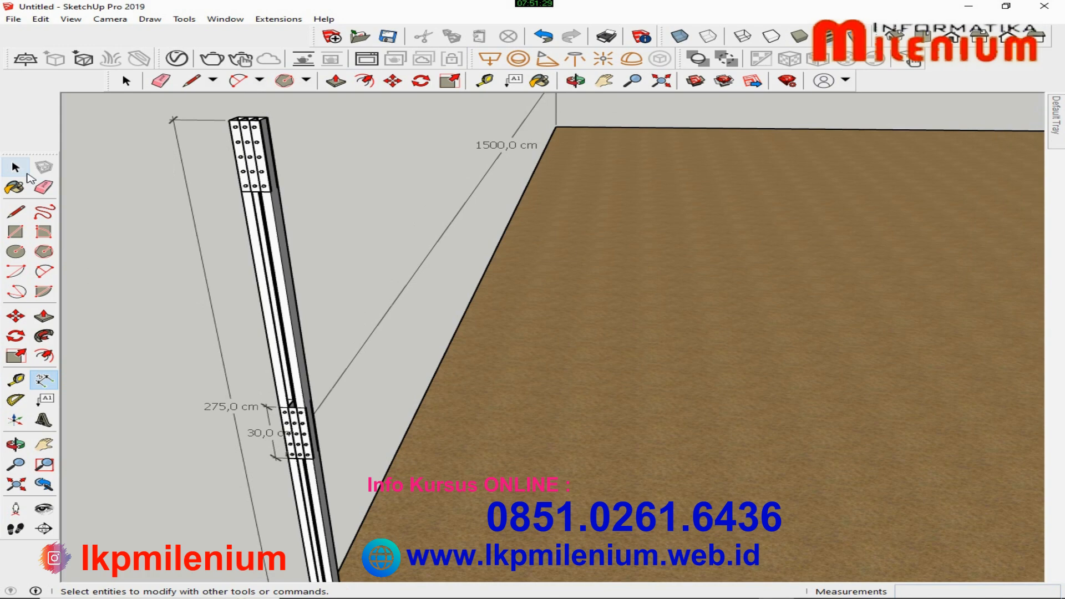
# - Examine the open upper end of the top connector and how its plates meet the upright profiles
pyautogui.click(25, 171)
pyautogui.scroll(7, 237, 127)
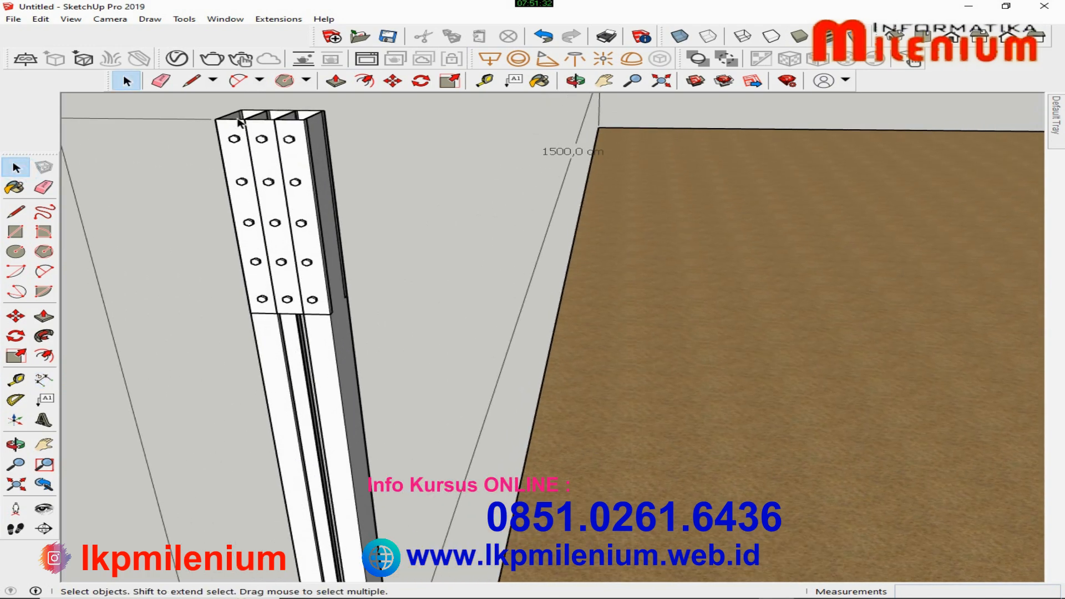
pyautogui.click(21, 442)
pyautogui.scroll(-2, 309, 321)
pyautogui.moveTo(272, 199); pyautogui.dragTo(338, 219)
pyautogui.scroll(5, 250, 180)
pyautogui.scroll(3, 249, 180)
pyautogui.scroll(-2, 338, 220)
pyautogui.scroll(-2, 337, 220)
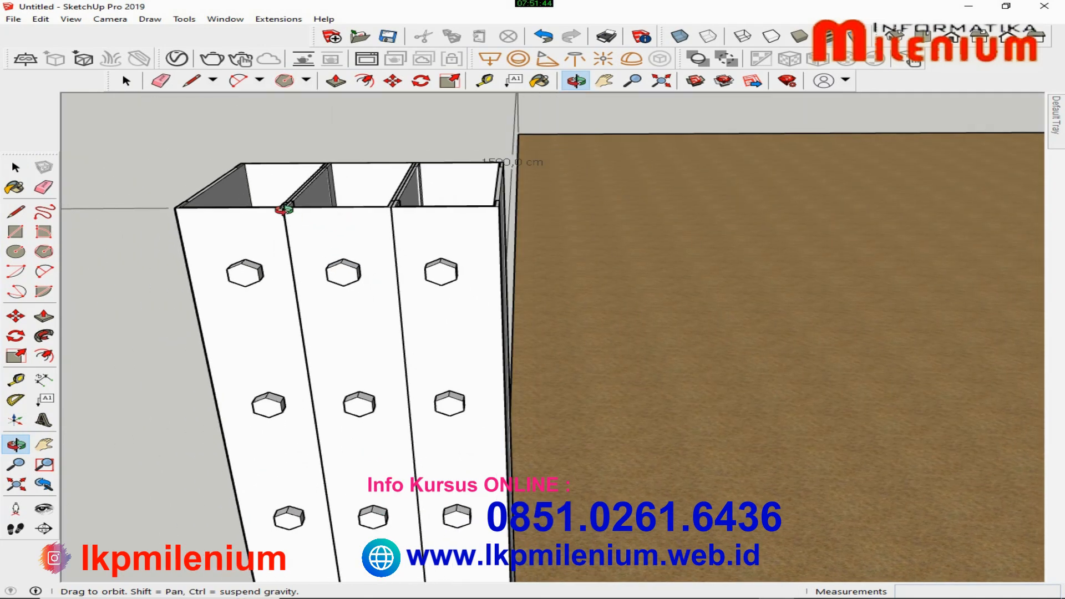
pyautogui.scroll(2, 294, 192)
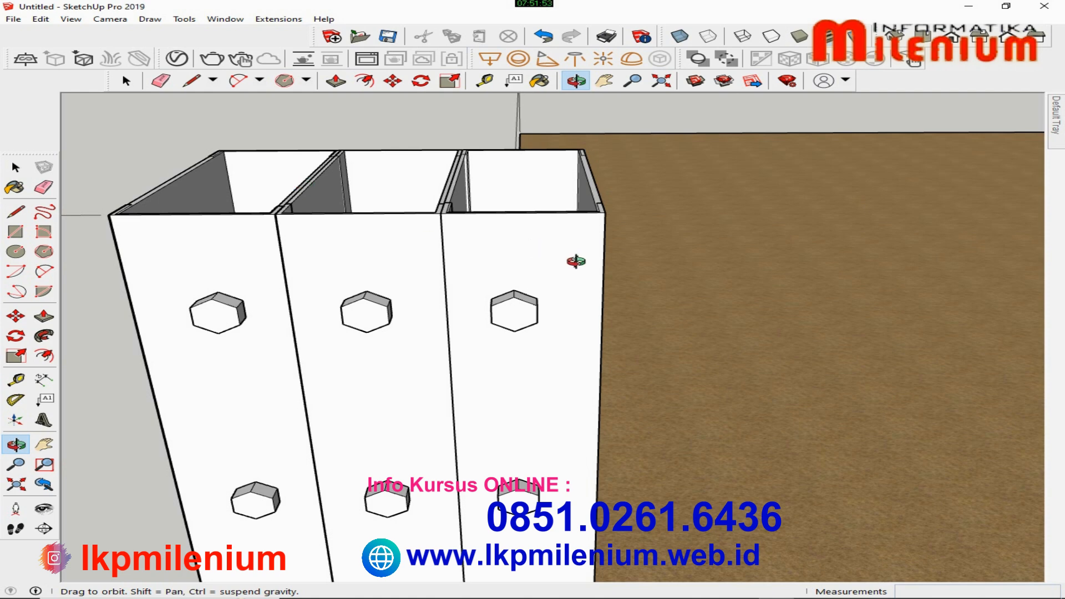
pyautogui.moveTo(486, 275); pyautogui.dragTo(379, 232)
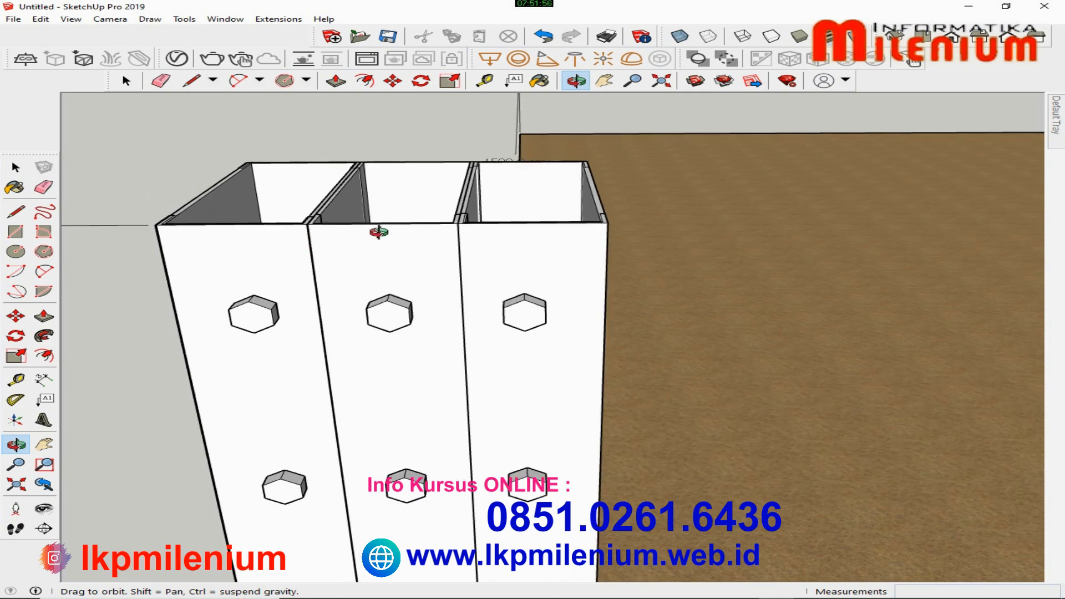
pyautogui.scroll(3, 335, 215)
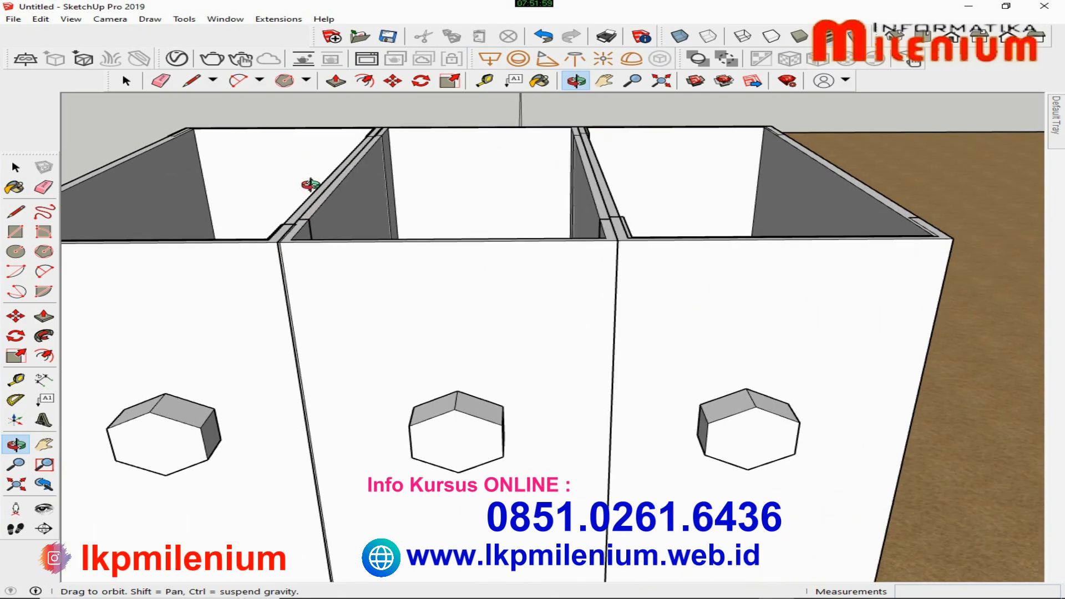
# - Open the top connector's group and the group nested inside it for editing, down to the level holding the upright pieces
pyautogui.click(16, 168)
pyautogui.rightClick(330, 278)
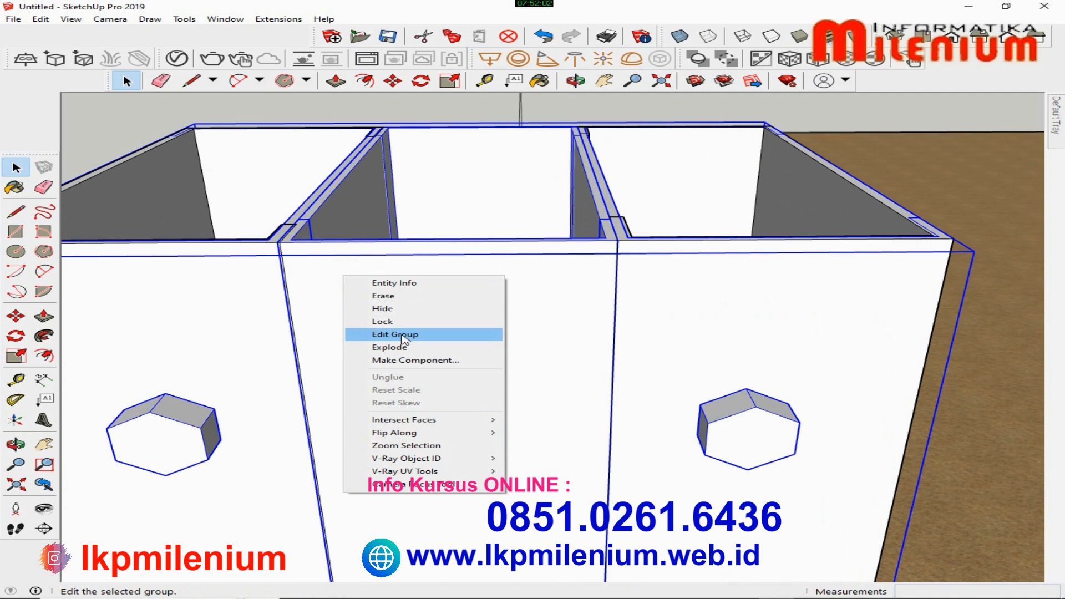
pyautogui.click(381, 333)
pyautogui.rightClick(395, 263)
pyautogui.click(8, 165)
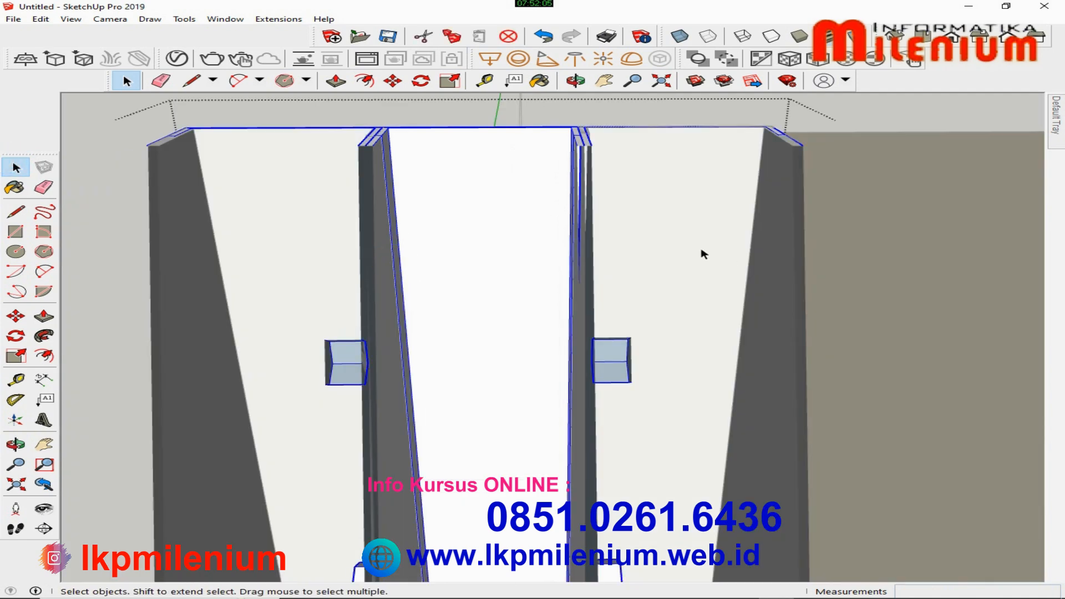
pyautogui.scroll(-5, 703, 254)
pyautogui.rightClick(581, 253)
pyautogui.rightClick(534, 270)
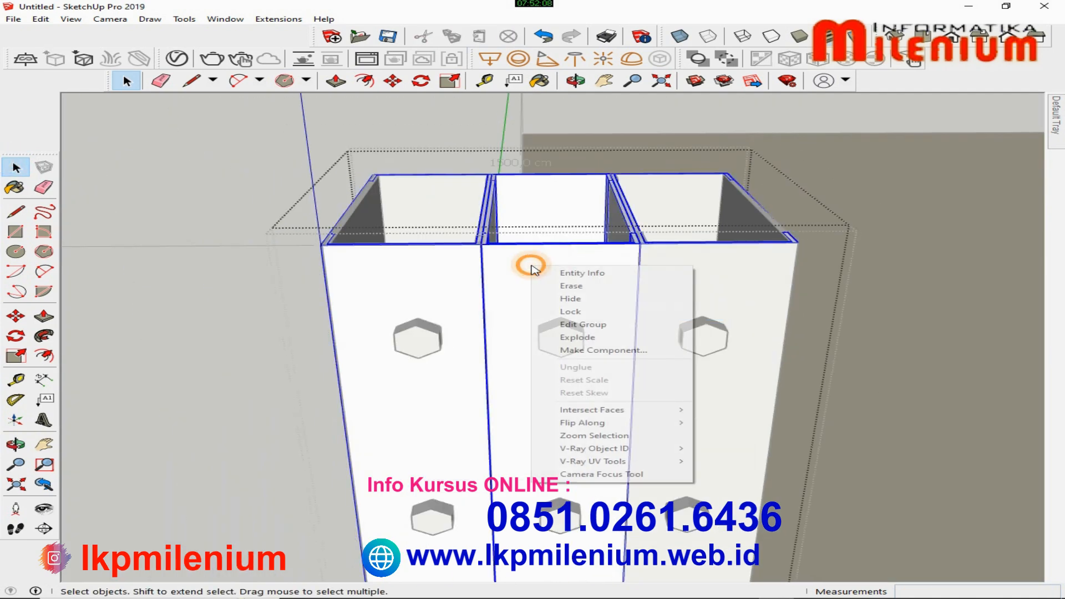
pyautogui.click(583, 325)
# - Open the centre upright piece inside the top connector and push its upper end face down 8 cm
pyautogui.scroll(3, 637, 250)
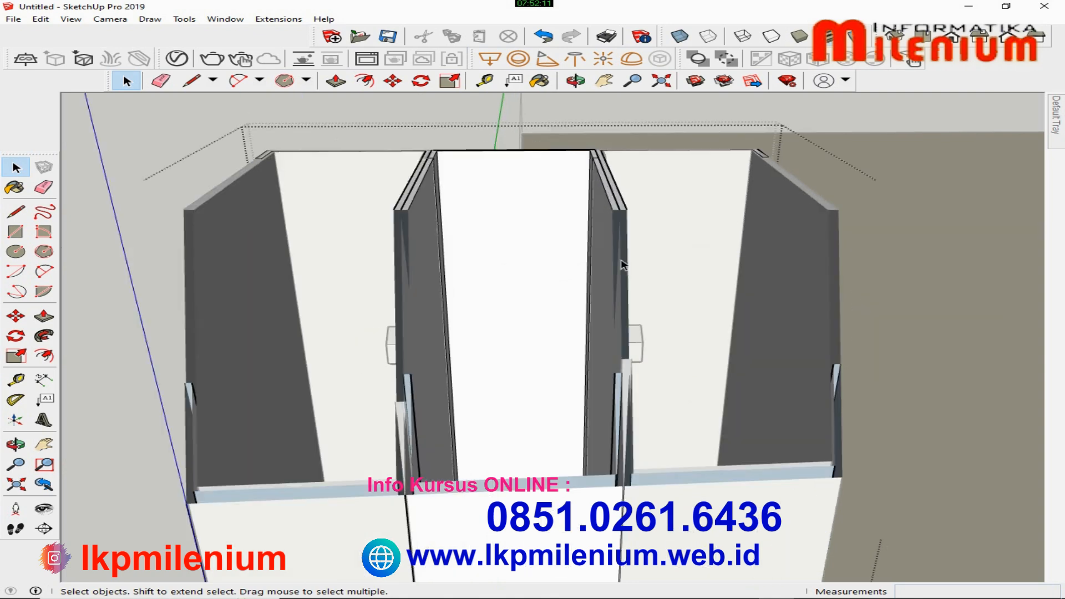
pyautogui.scroll(-3, 623, 265)
pyautogui.rightClick(629, 270)
pyautogui.click(654, 320)
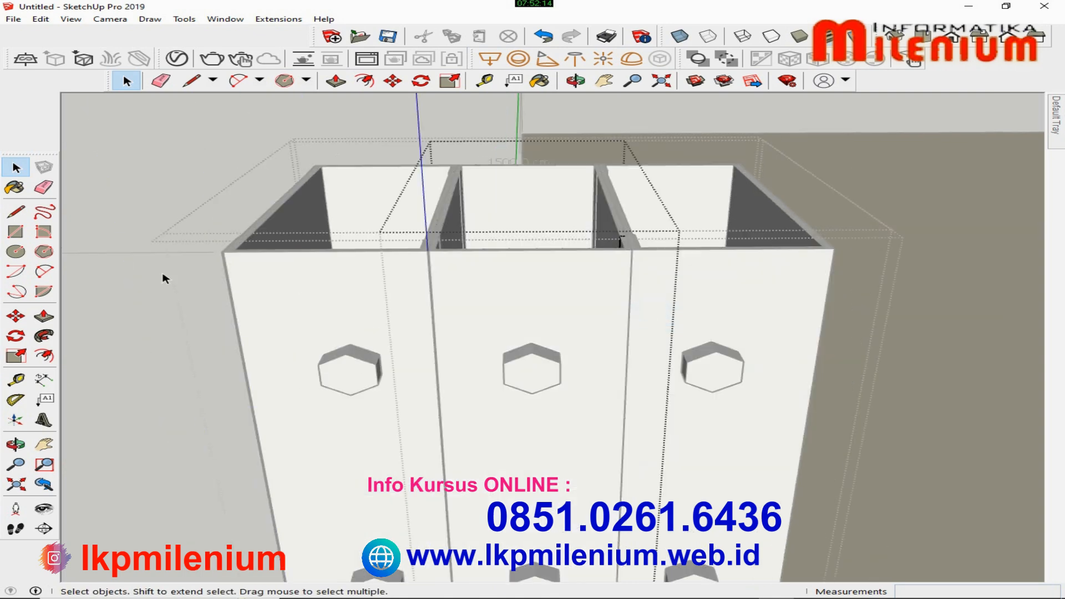
pyautogui.click(44, 316)
pyautogui.click(437, 257)
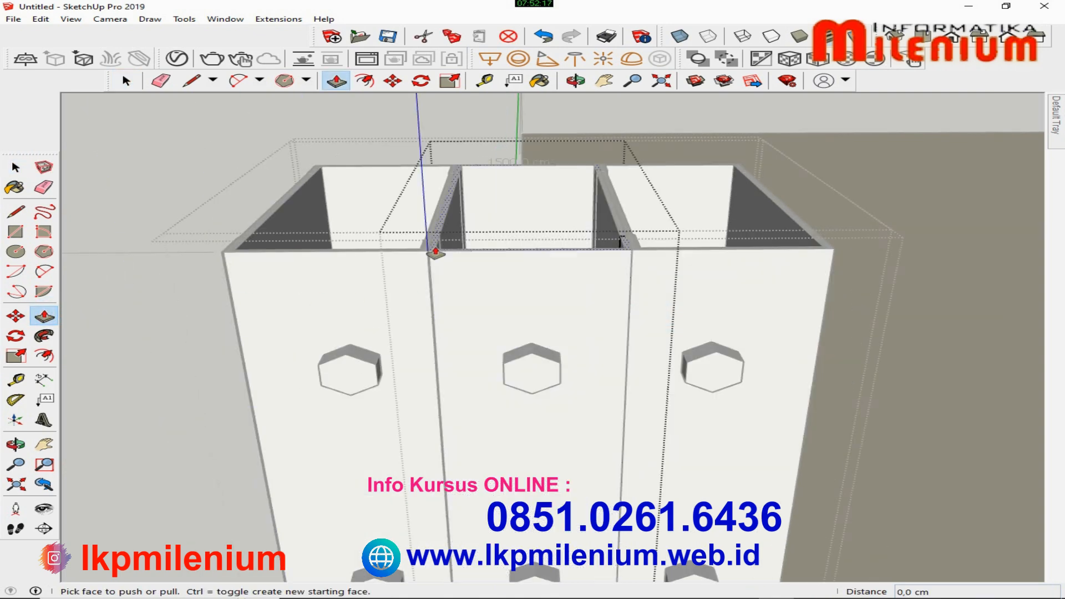
pyautogui.press('Return')
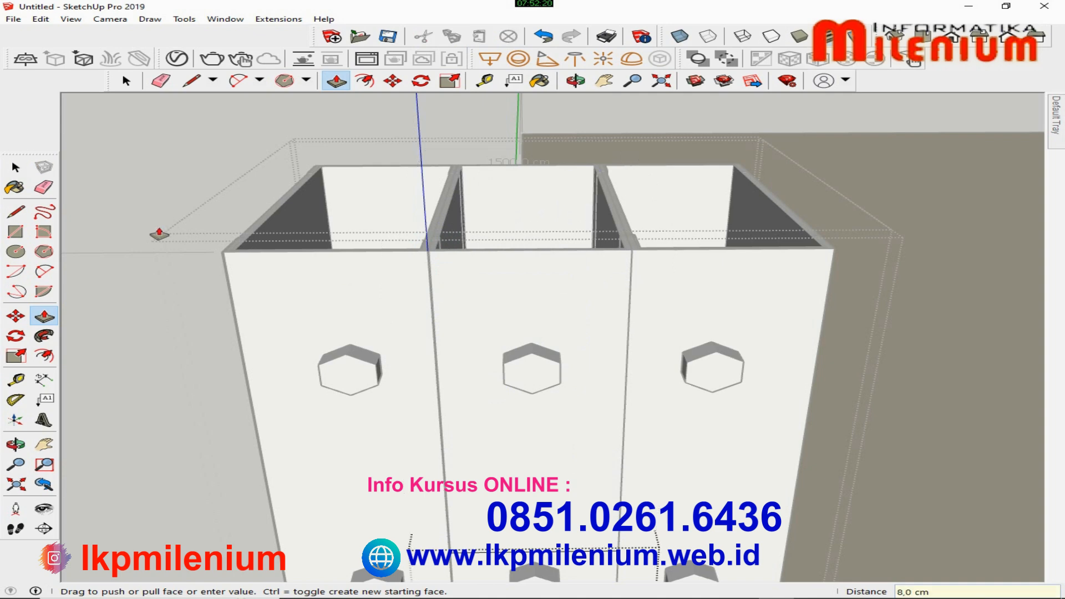
# - Open the next full-height centre piece at the same spot in the top connector and shorten its upper end by 8 cm
pyautogui.click(15, 167)
pyautogui.click(467, 247)
pyautogui.rightClick(493, 262)
pyautogui.click(539, 319)
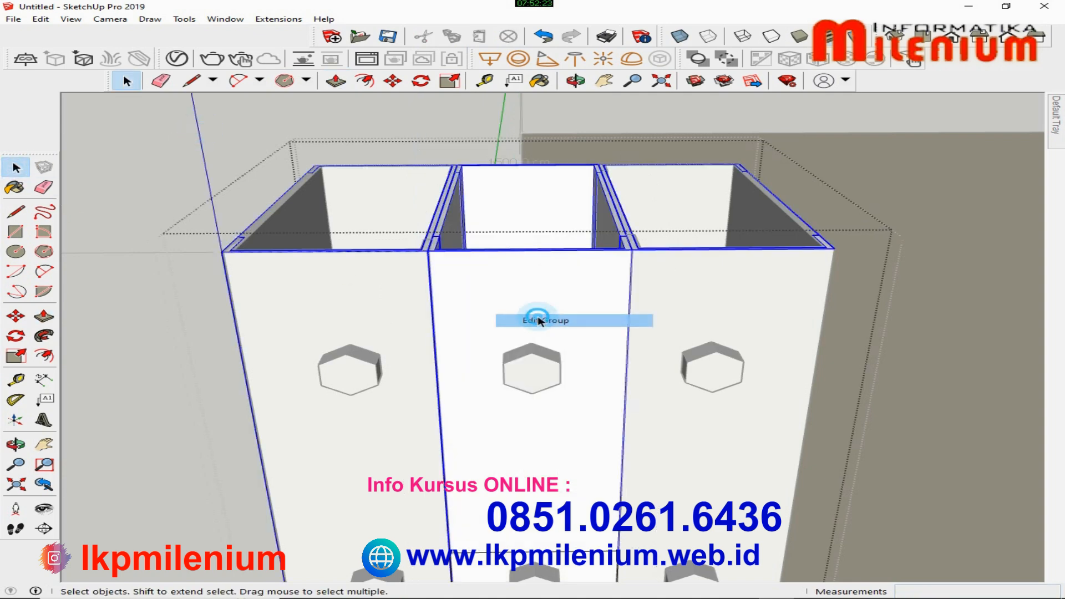
pyautogui.rightClick(519, 295)
pyautogui.click(572, 354)
pyautogui.click(44, 317)
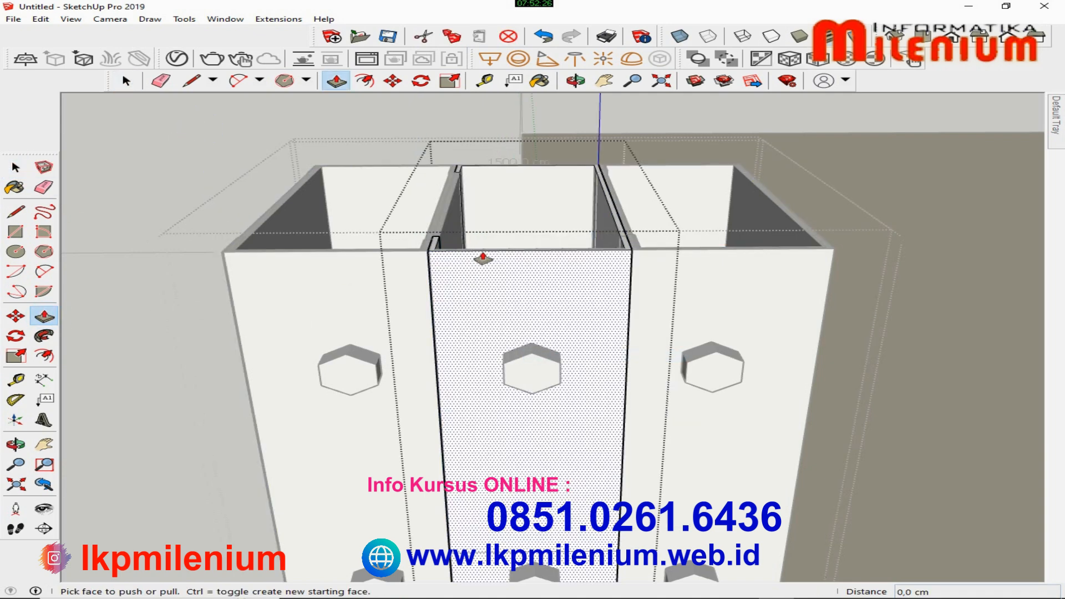
pyautogui.click(485, 255)
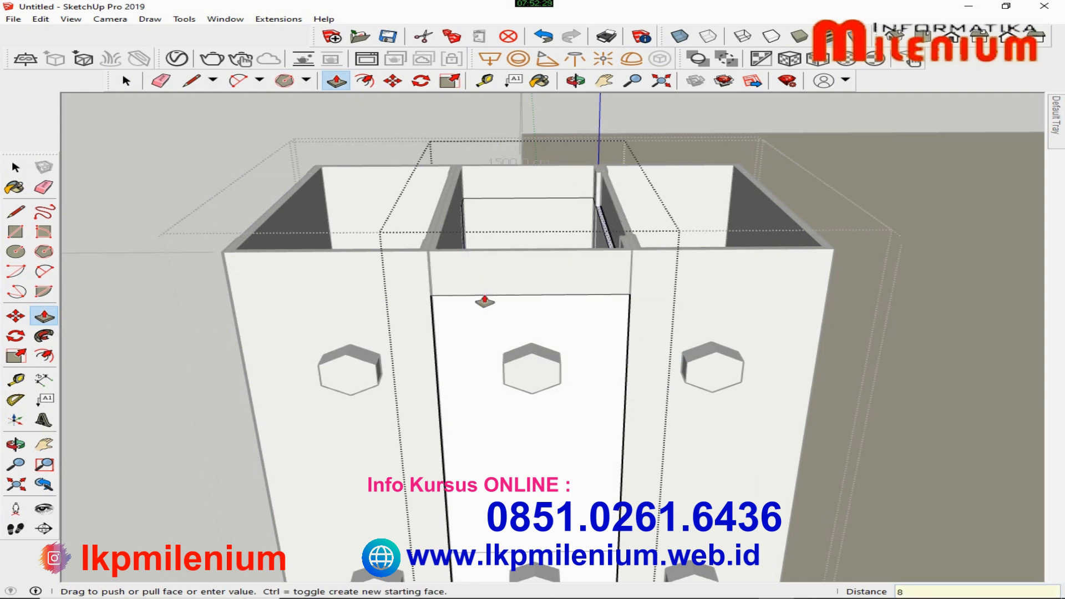
pyautogui.press('Return')
pyautogui.press('space')
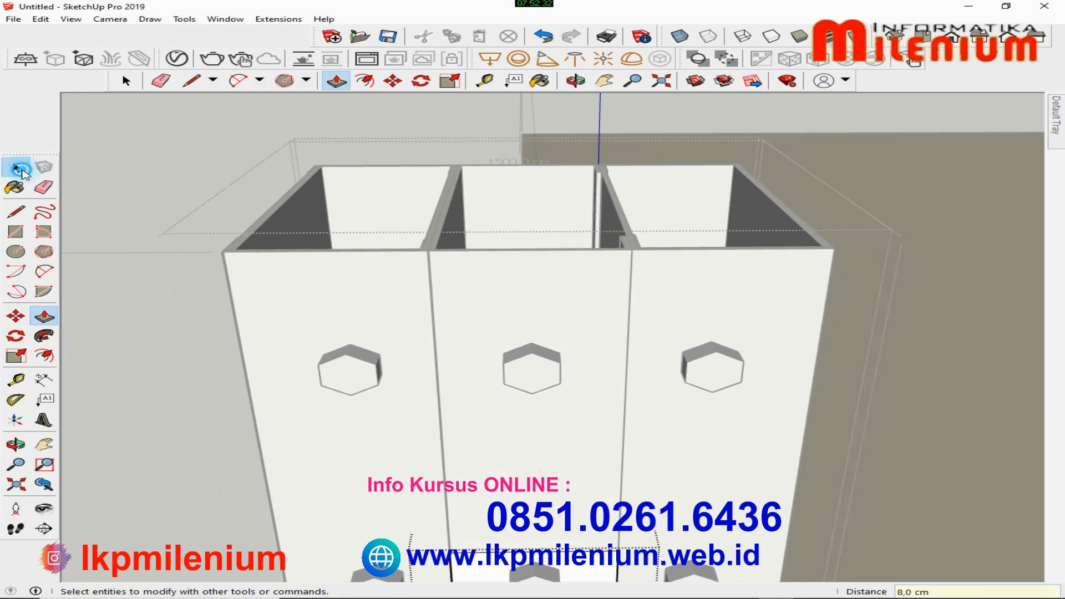
# - Delete the remaining full-height centre piece between the two outer uprights of the top connector
pyautogui.scroll(-5, 447, 174)
pyautogui.scroll(2, 447, 174)
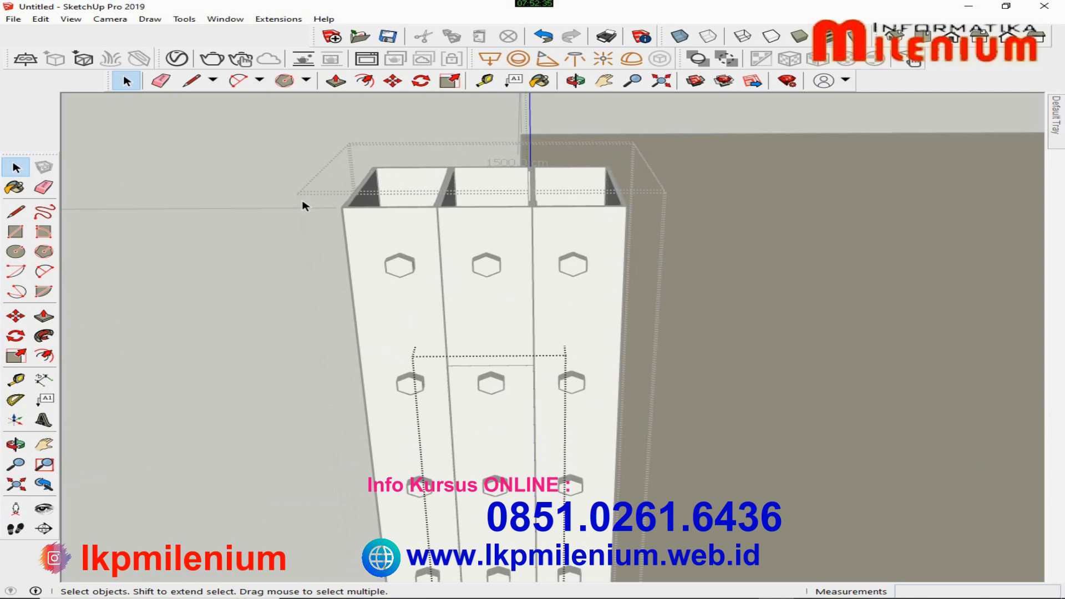
pyautogui.click(484, 224)
pyautogui.scroll(-3, 485, 224)
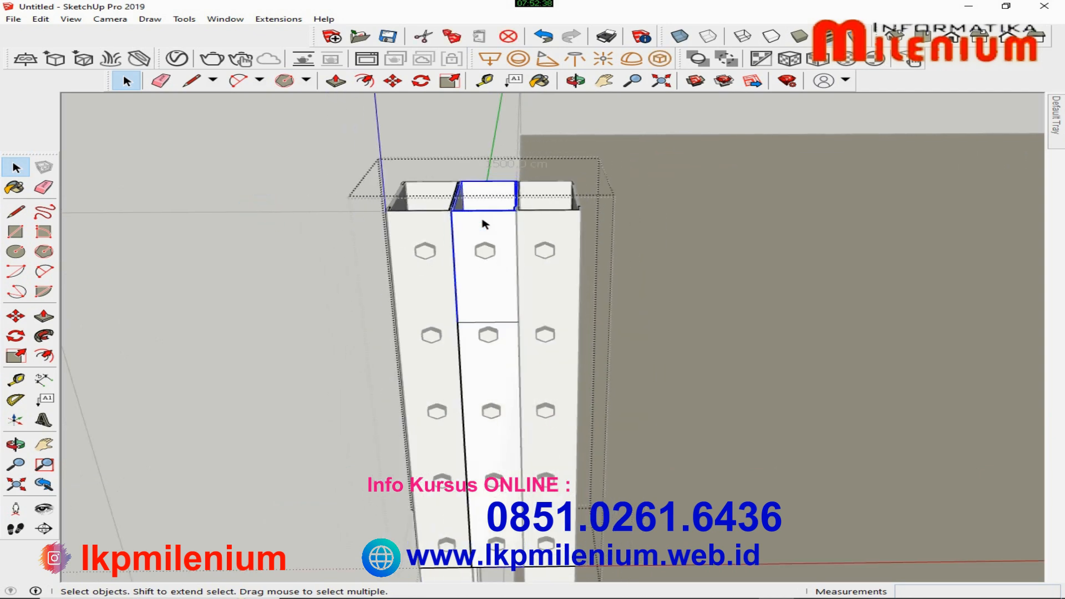
pyautogui.press('Delete')
pyautogui.scroll(5, 494, 309)
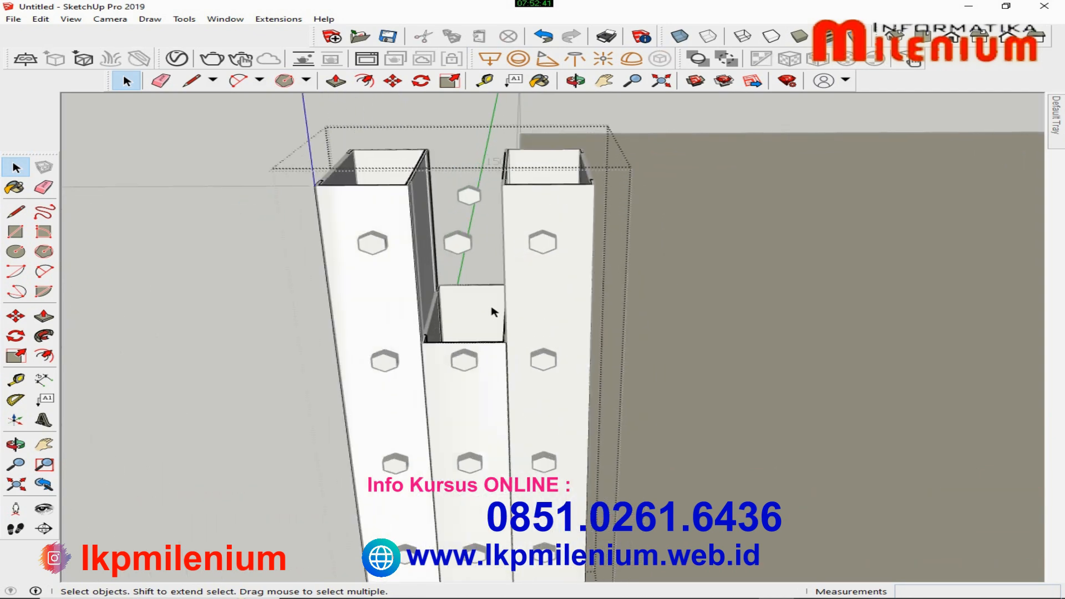
pyautogui.scroll(-5, 508, 258)
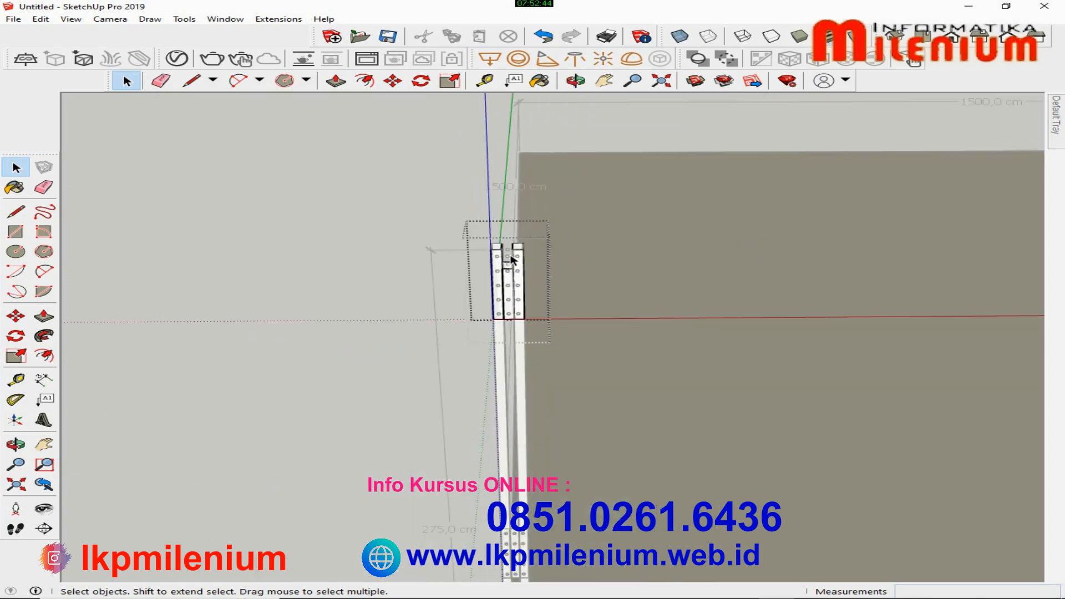